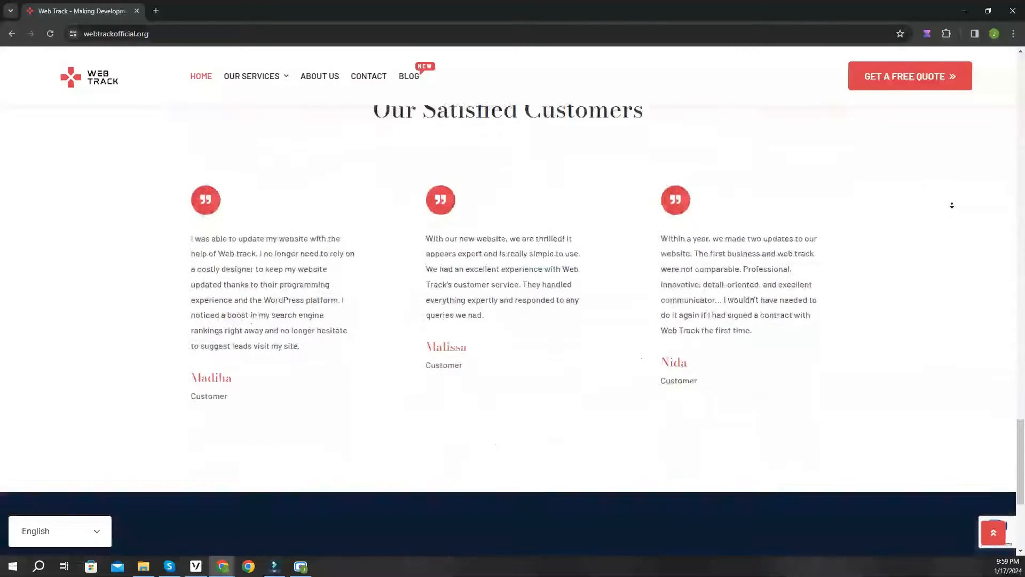
middle_click(952, 205)
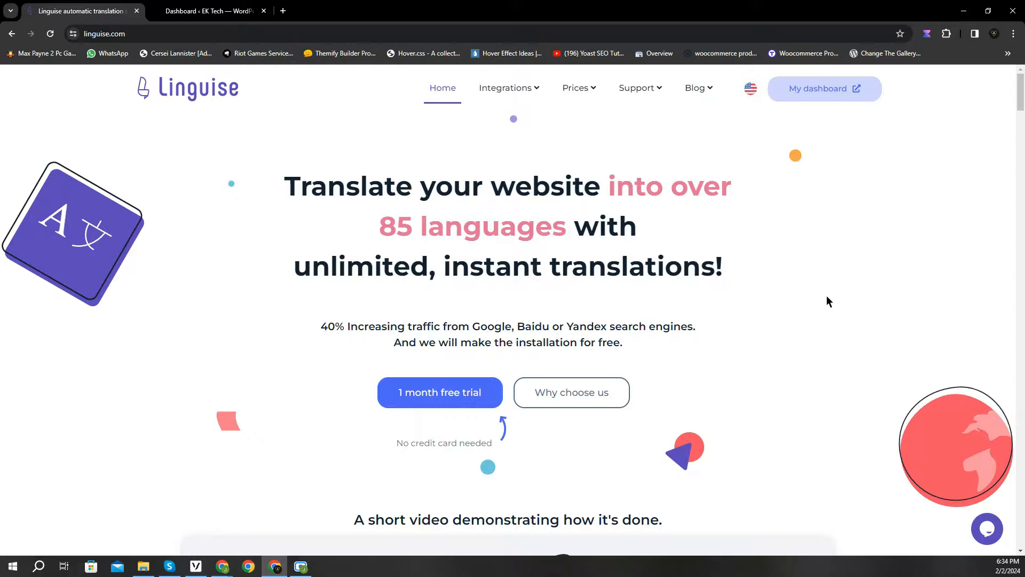
Look through the Linguise home page sections on translation quality, CMS integrations, multilingual SEO and translation costs
scroll(828, 302, down, 10)
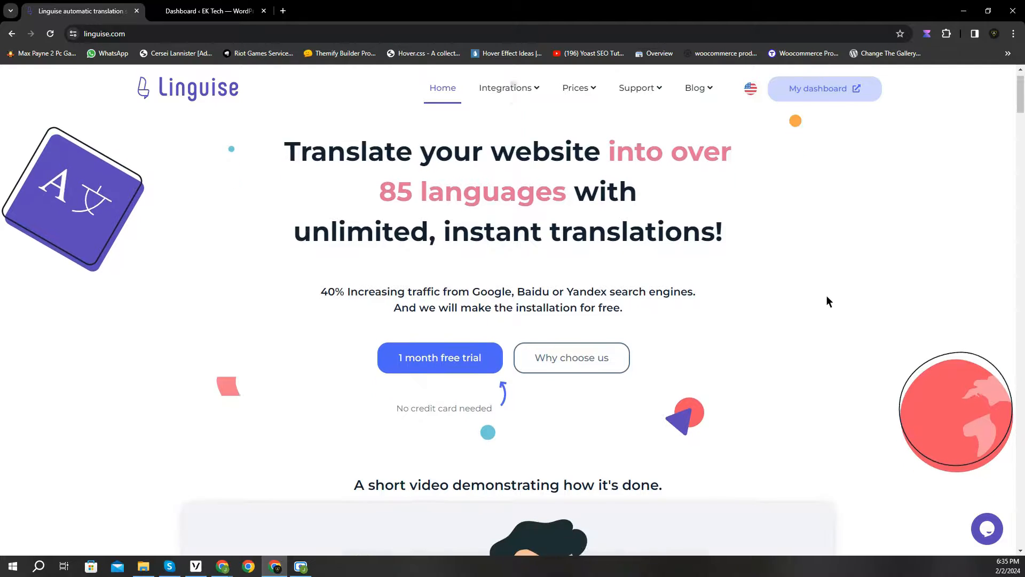
scroll(831, 301, down, 3)
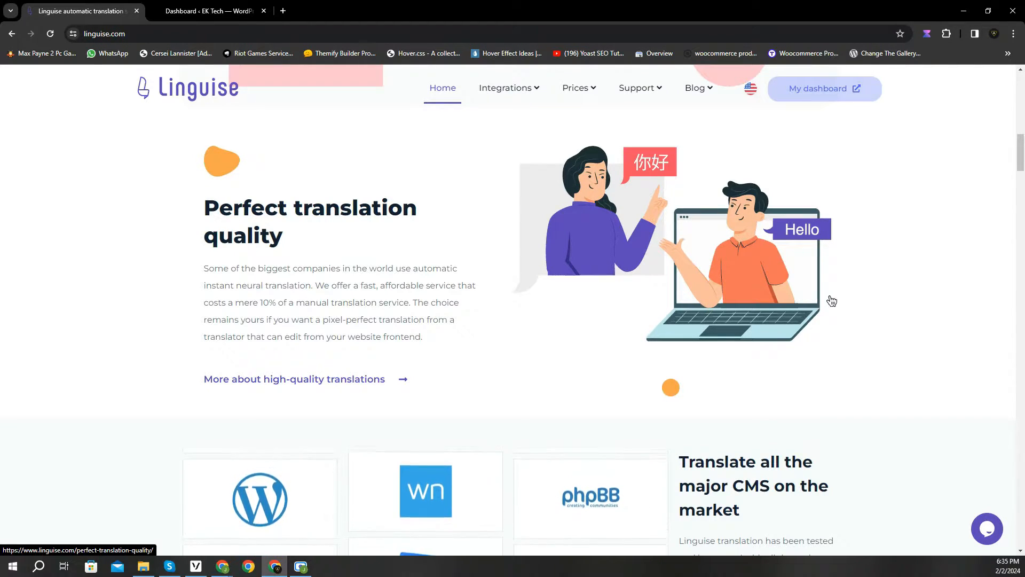
scroll(831, 301, down, 5)
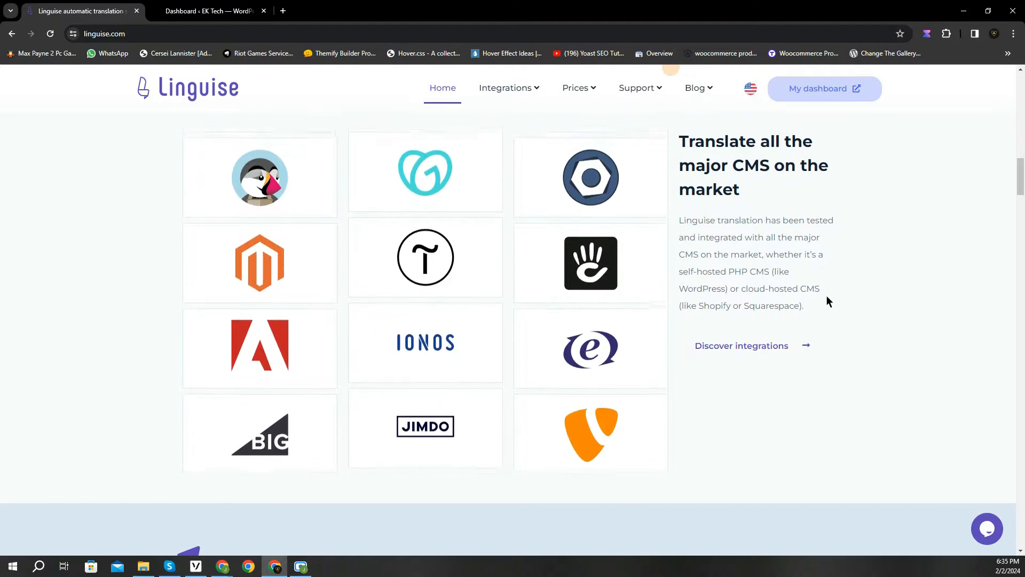
scroll(827, 300, down, 1)
scroll(827, 297, down, 5)
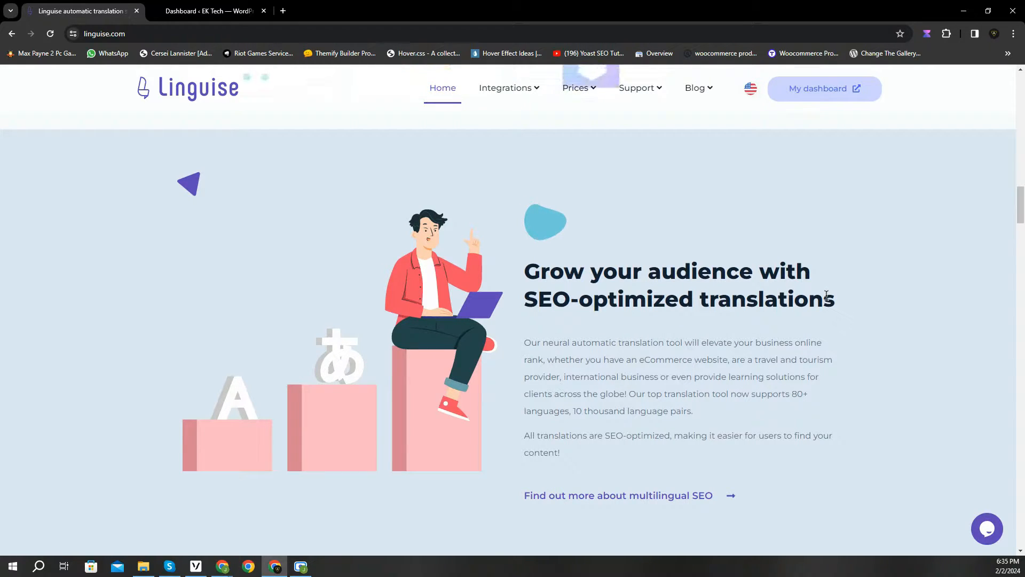
scroll(827, 296, down, 2)
scroll(827, 296, down, 6)
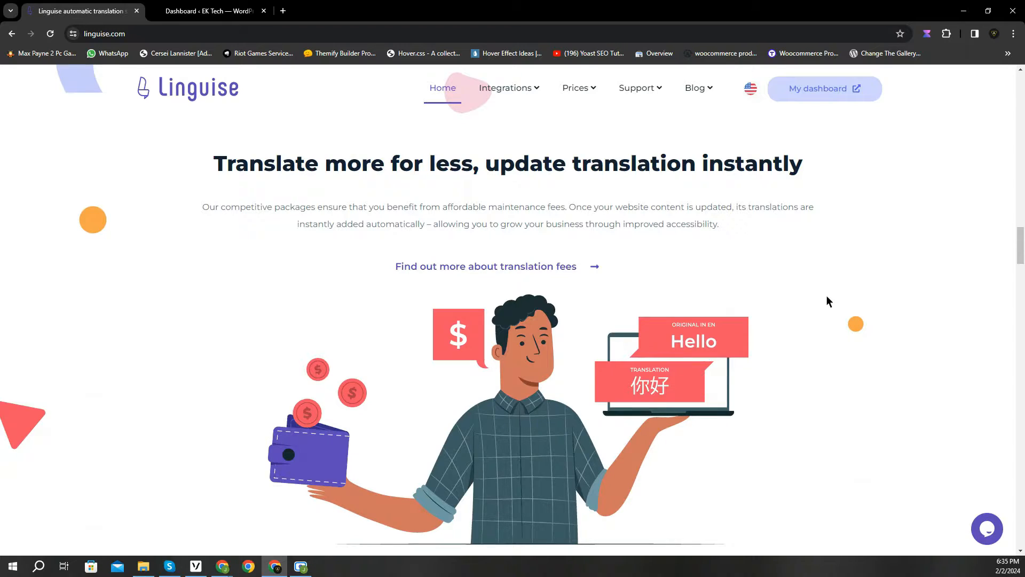
scroll(827, 296, down, 7)
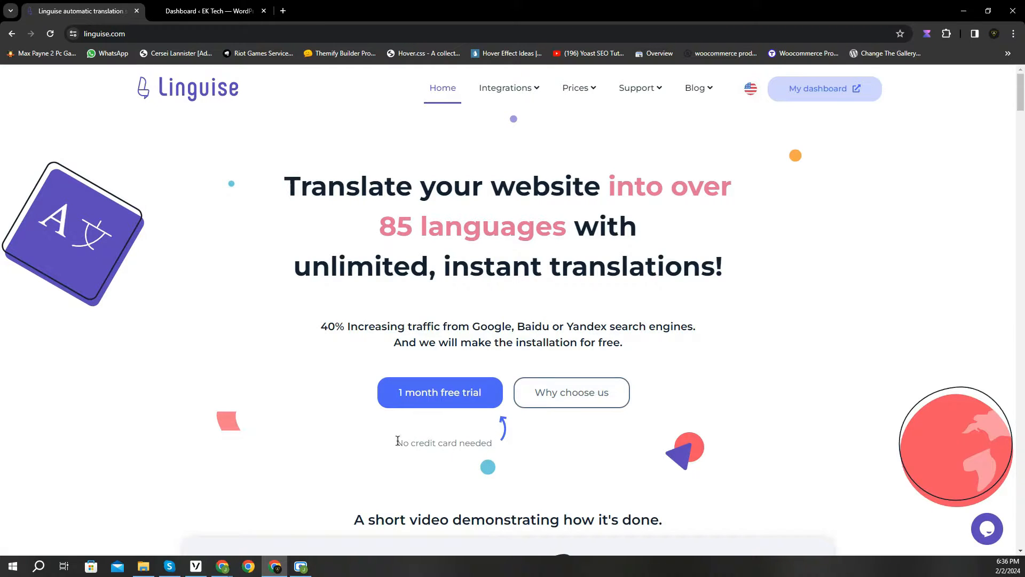
Open the 1 month free trial offer from the Linguise home page
drag(396, 442, 497, 443)
click(469, 447)
click(444, 404)
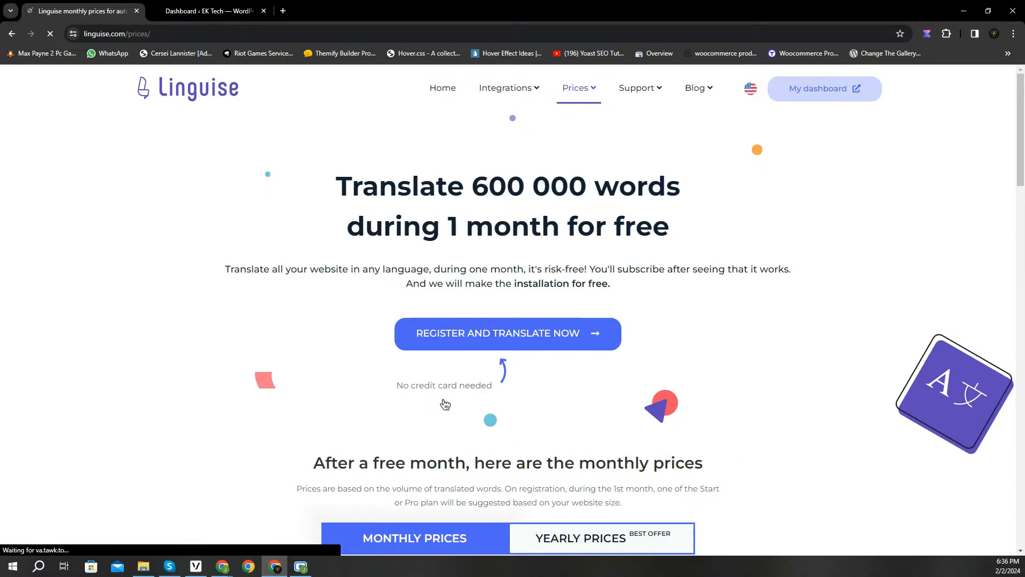
Compare the monthly and yearly prices of the Start, Pro and Large plans, ending on the monthly prices
scroll(819, 379, down, 7)
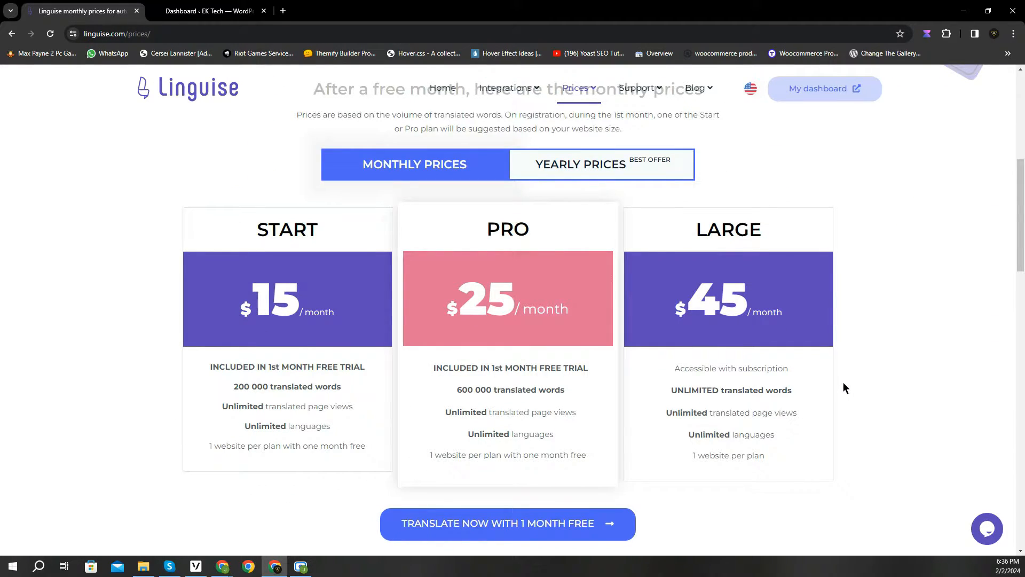
click(590, 174)
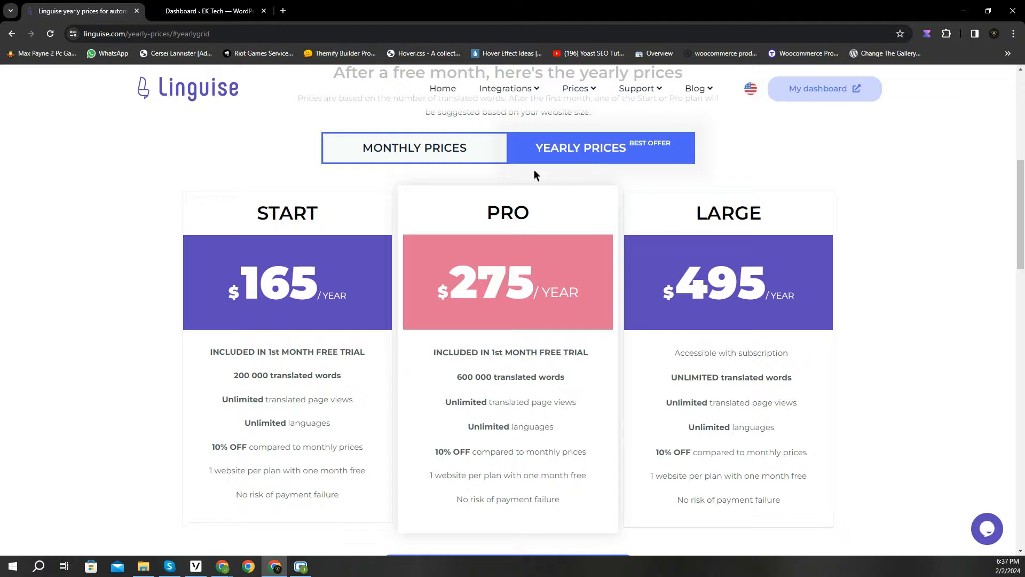
click(433, 158)
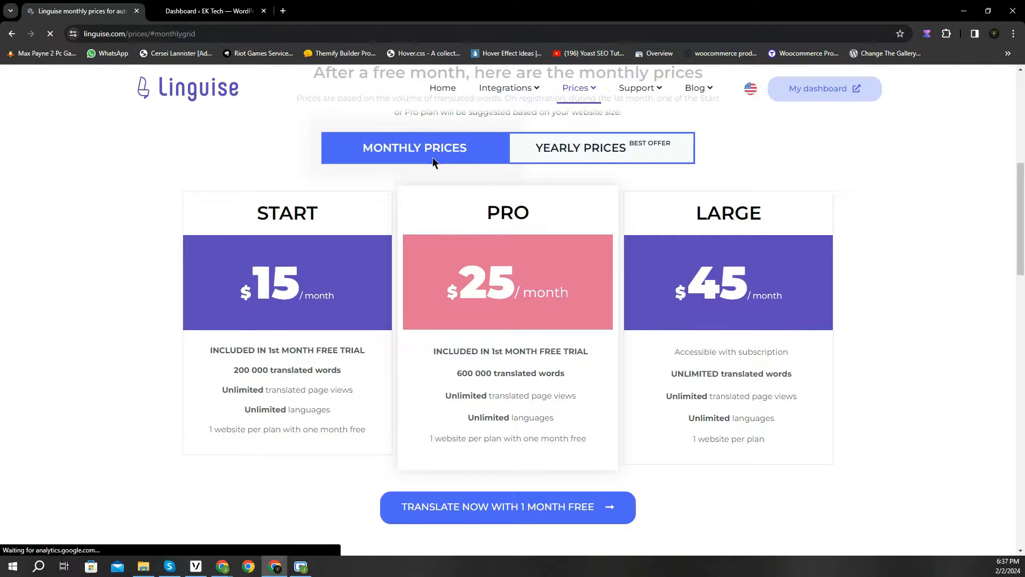
Start the free trial registration and create the Linguise account with the existing Google account, approving the sign-in
scroll(792, 324, up, 6)
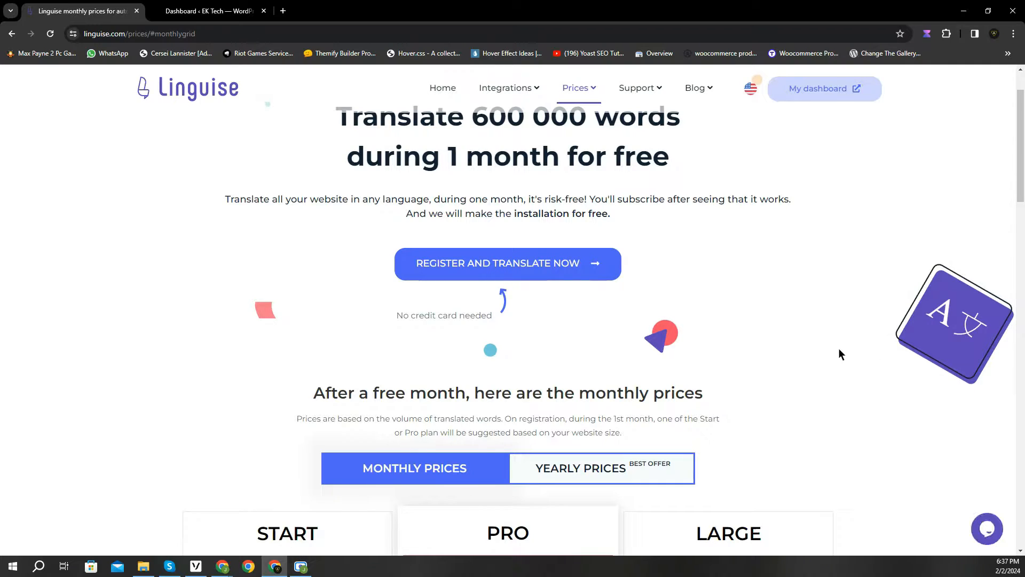
click(522, 273)
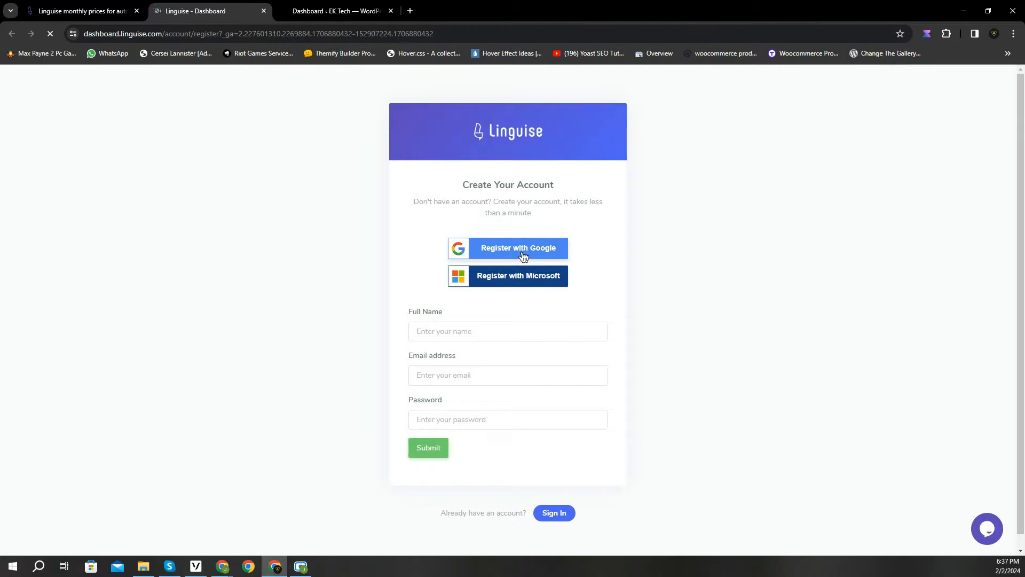
click(523, 256)
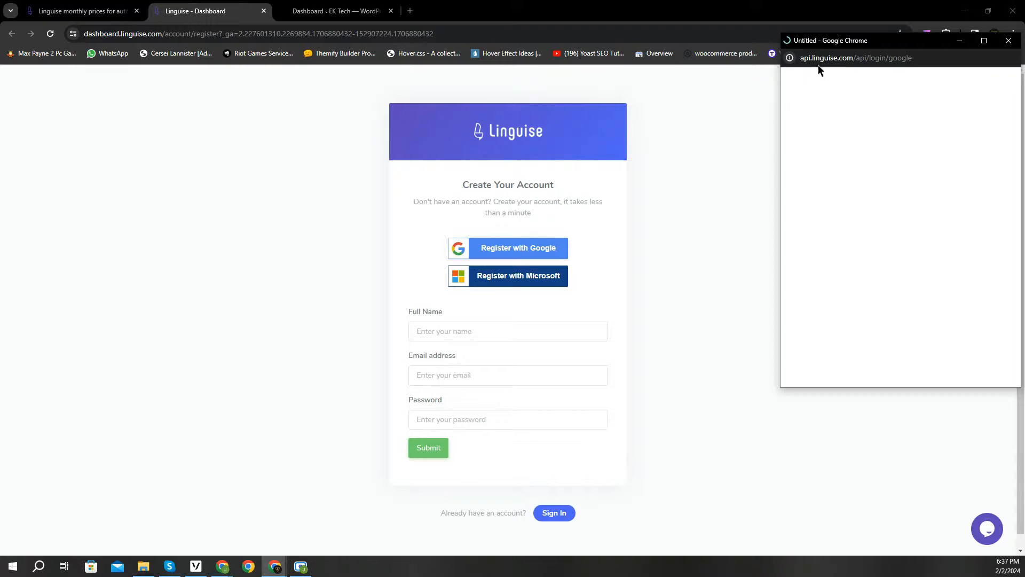
drag(850, 48, 459, 138)
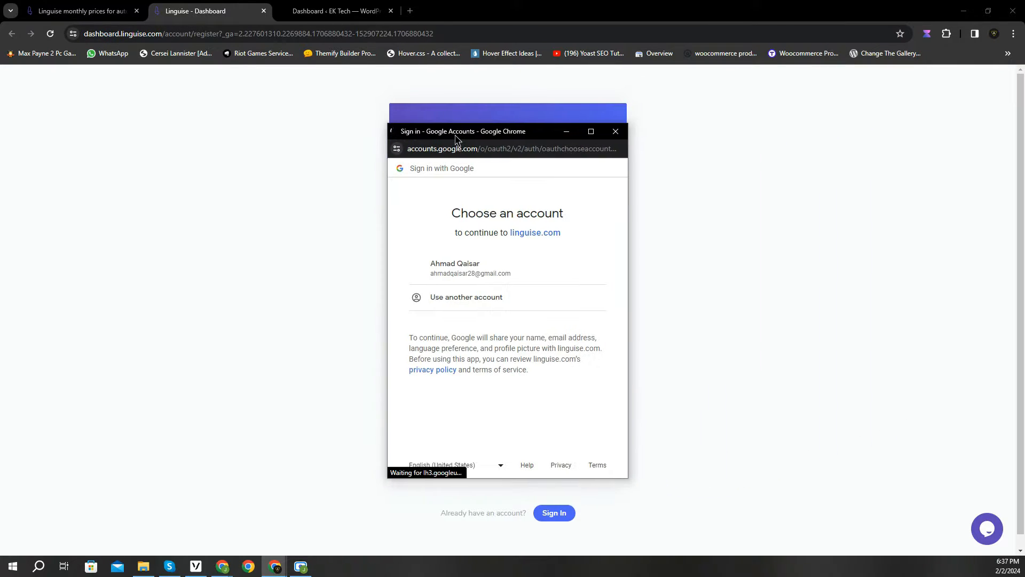
click(515, 274)
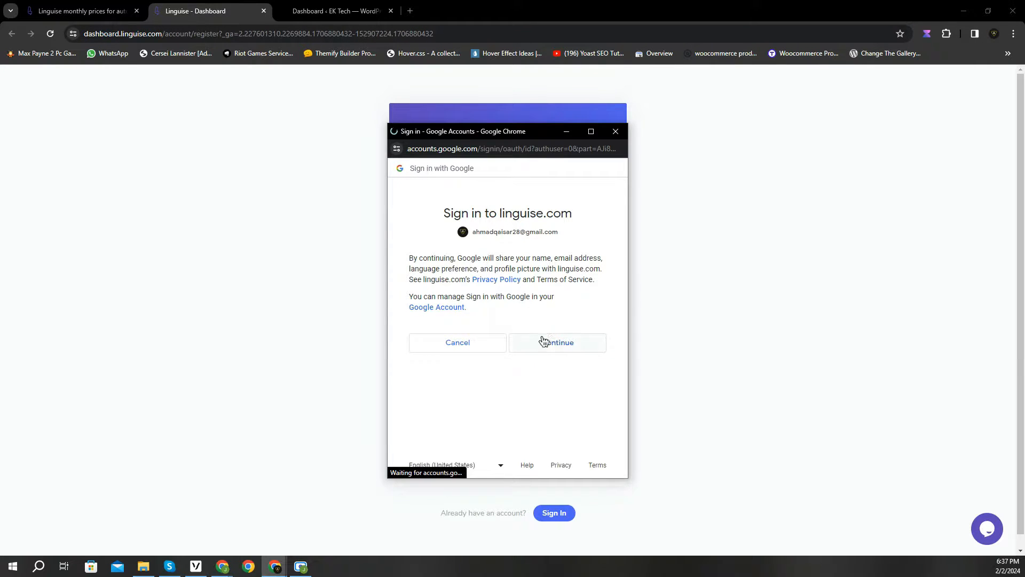
click(540, 343)
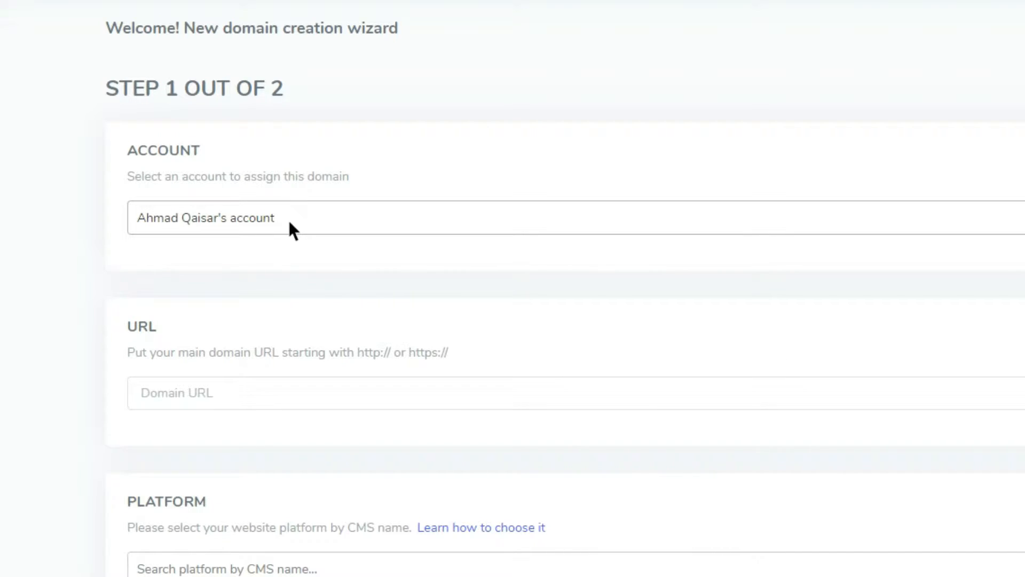
click(324, 394)
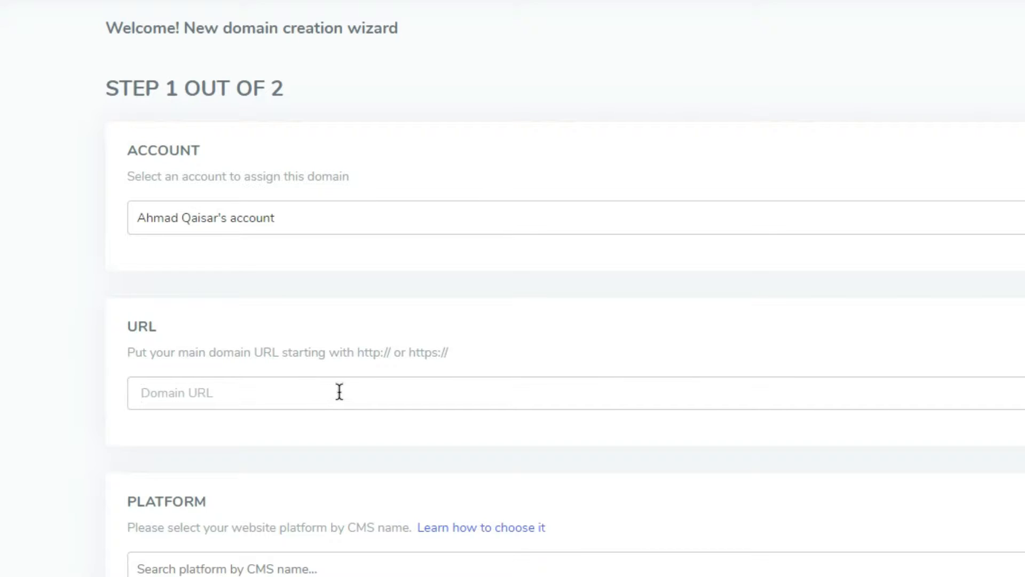
text(https://ektech.net)
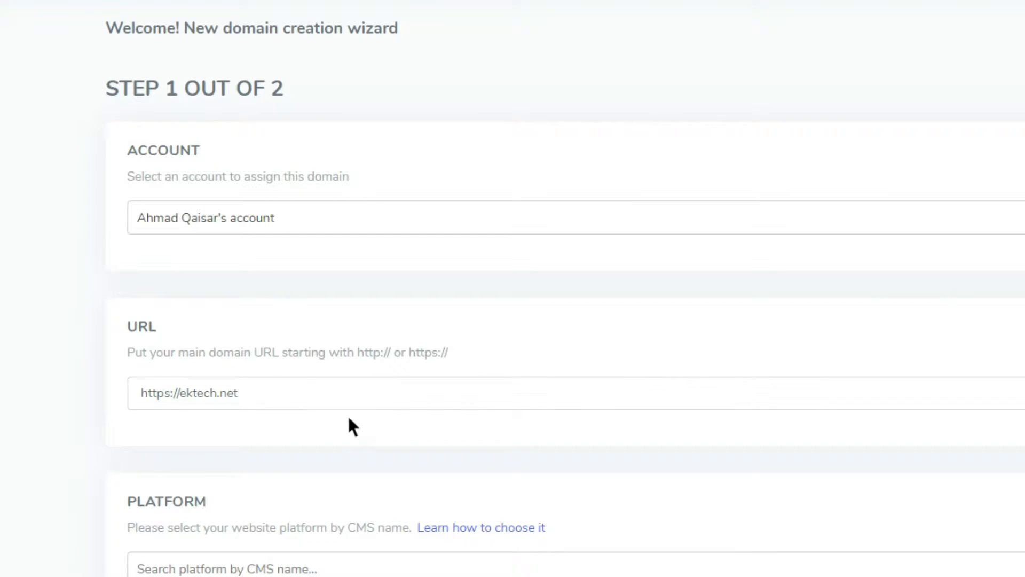
scroll(348, 424, down, 5)
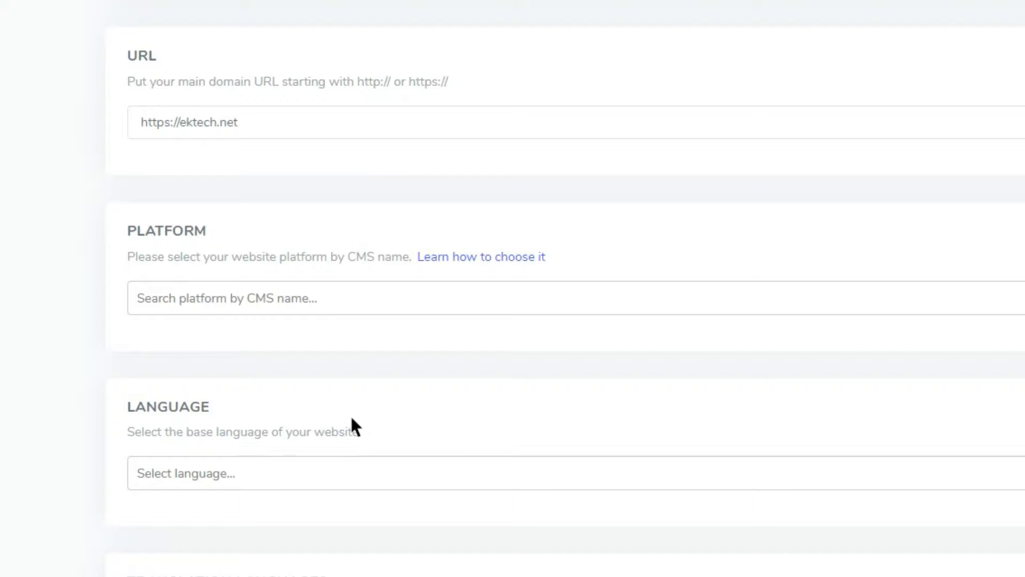
click(309, 301)
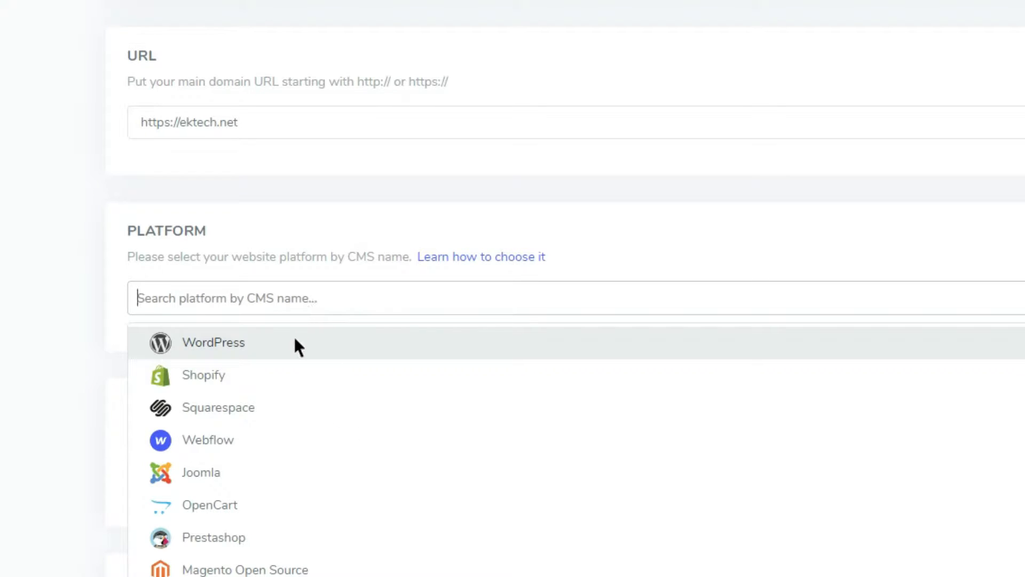
click(299, 351)
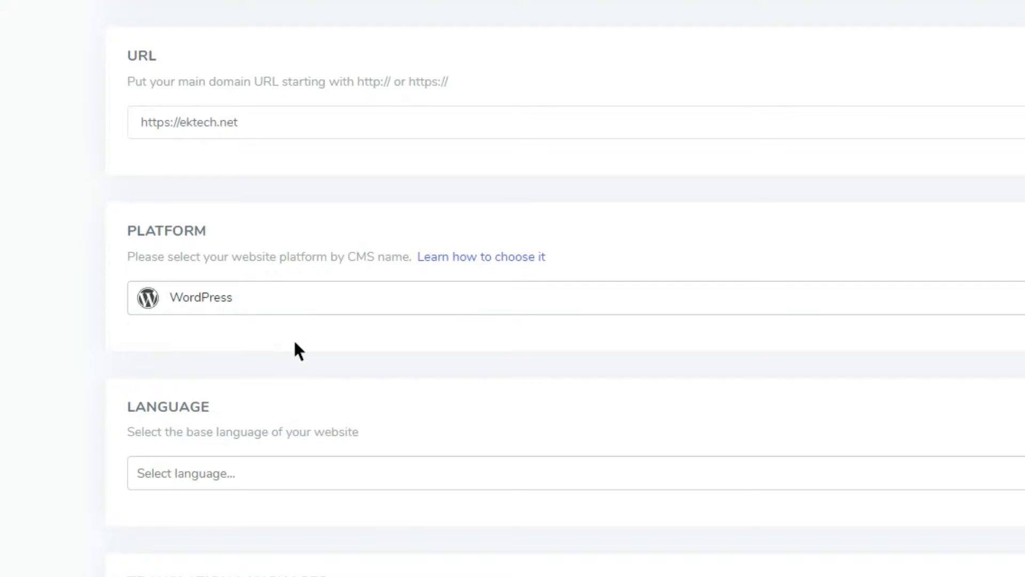
Set the website's base language to English
scroll(297, 344, down, 5)
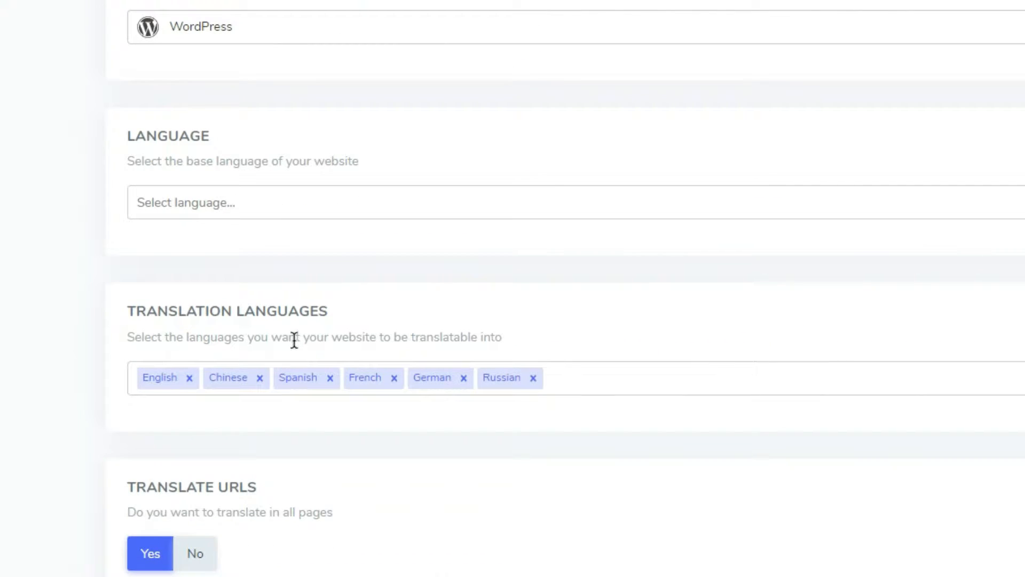
click(227, 203)
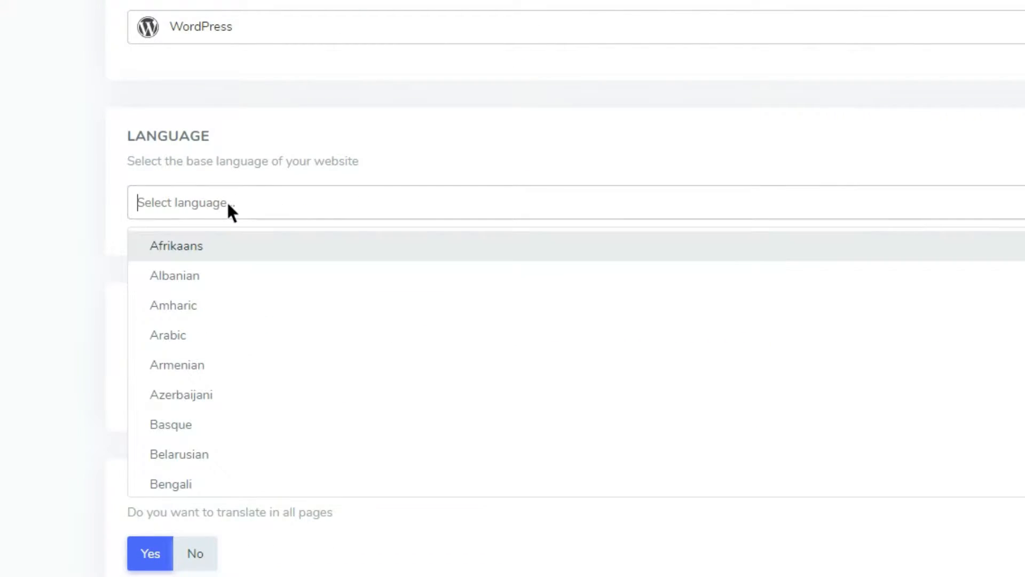
text(e)
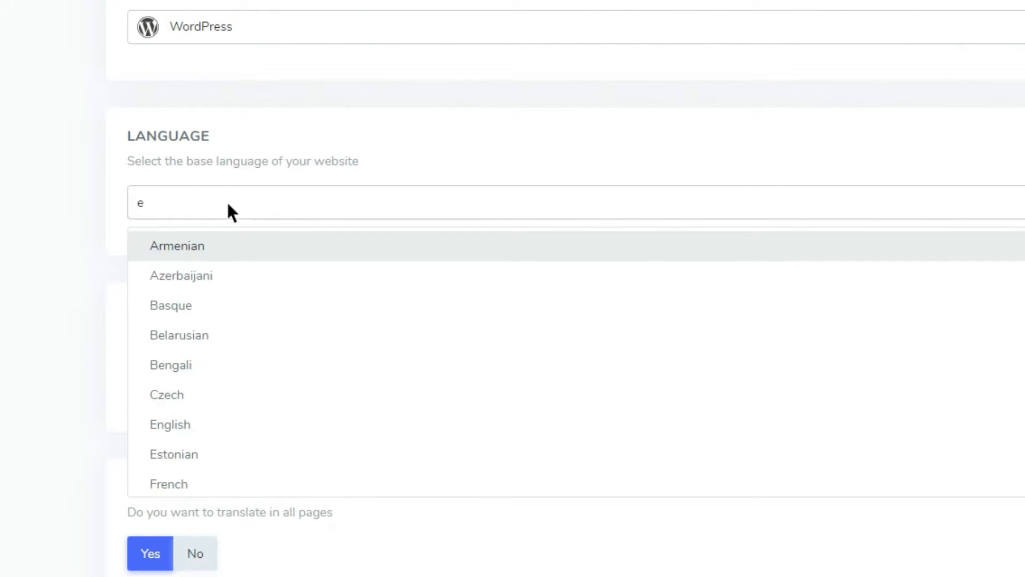
text(ng)
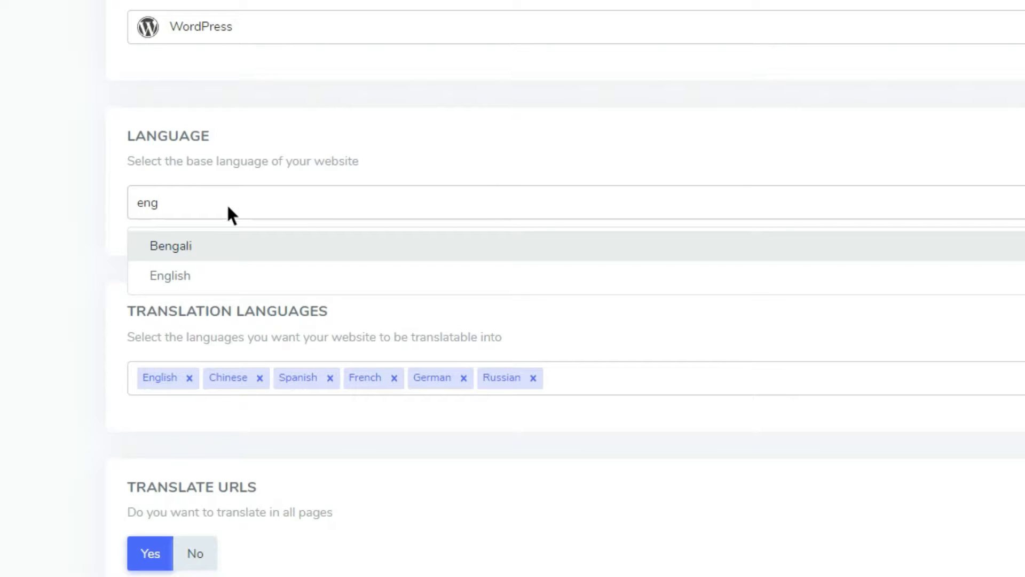
click(228, 276)
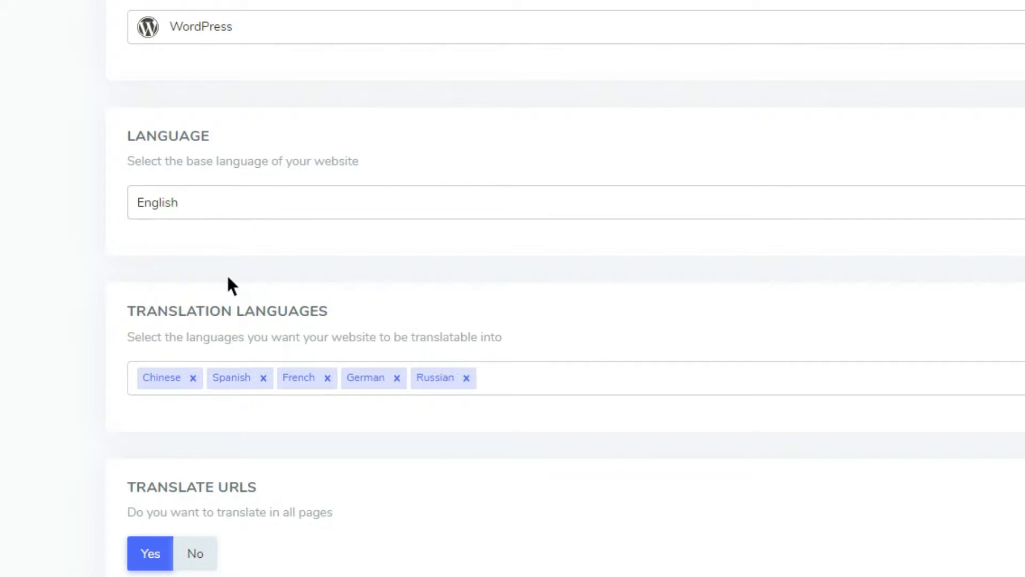
Remove Spanish, French, German and Russian from the translation languages, keeping Chinese, and proceed to the second wizard step
scroll(260, 393, down, 1)
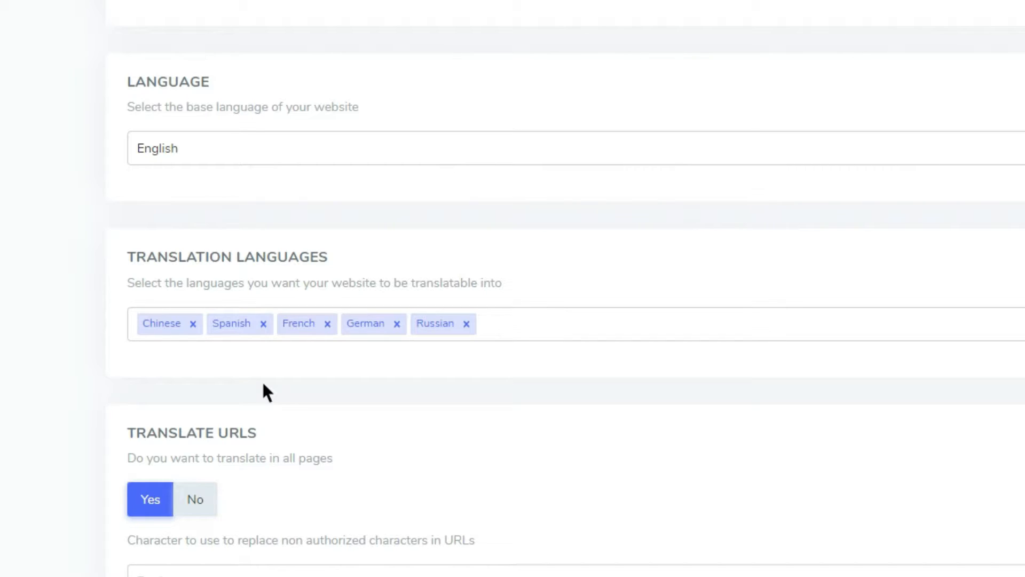
click(262, 323)
click(263, 323)
click(263, 324)
click(262, 323)
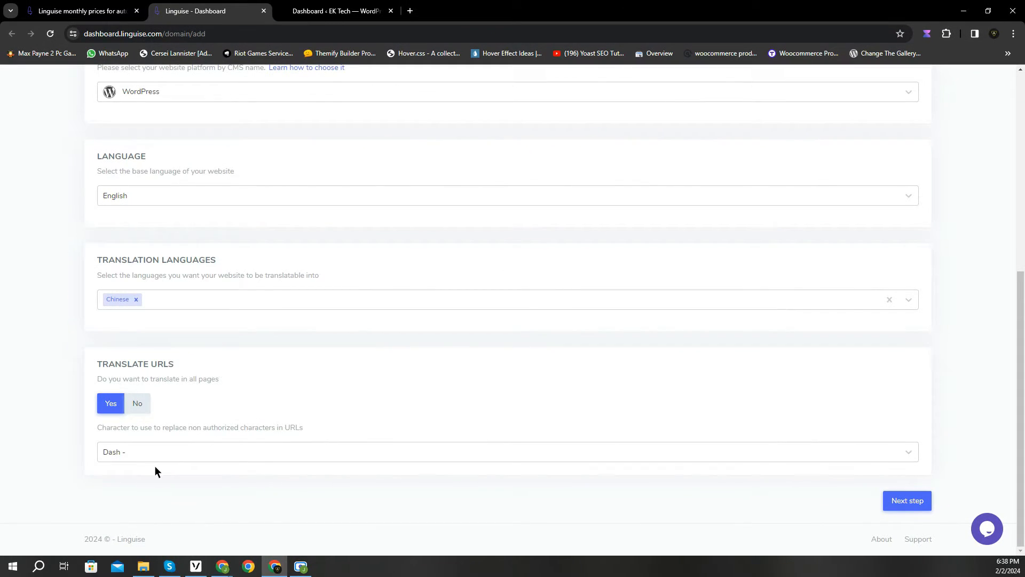
click(896, 500)
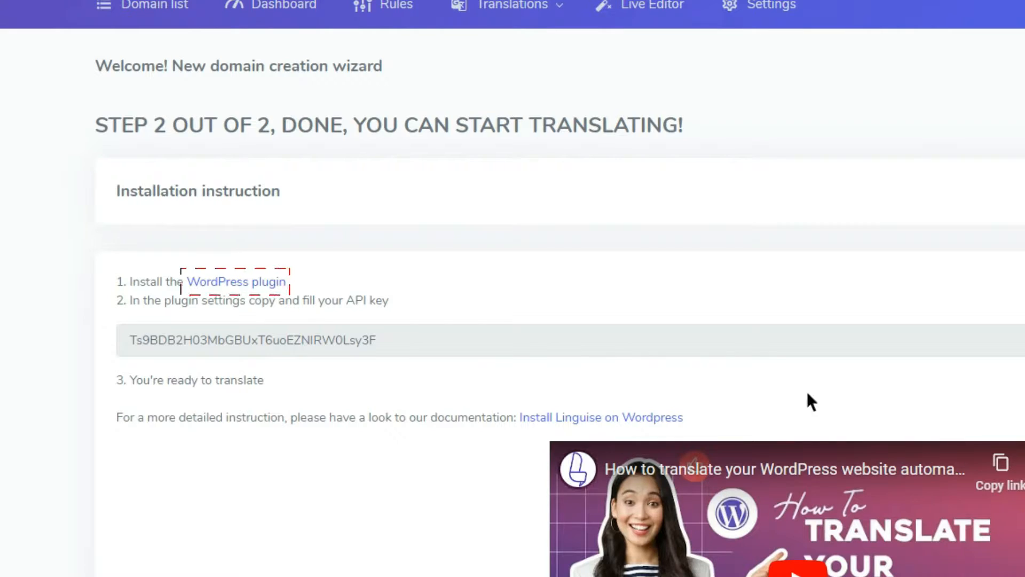
Download the WordPress plugin linked in the installation instructions and switch to the EK Tech WordPress dashboard
click(250, 284)
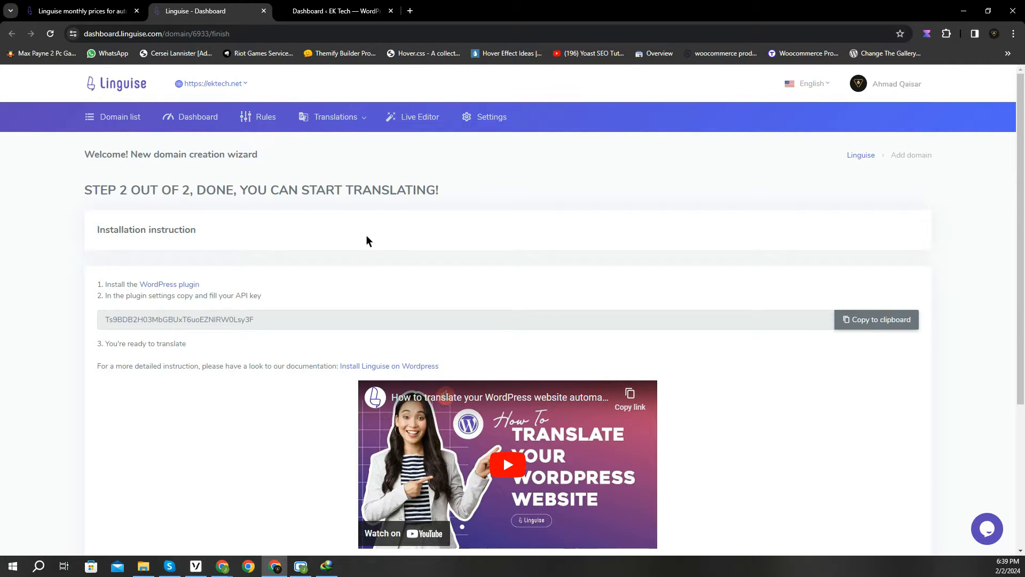
click(359, 11)
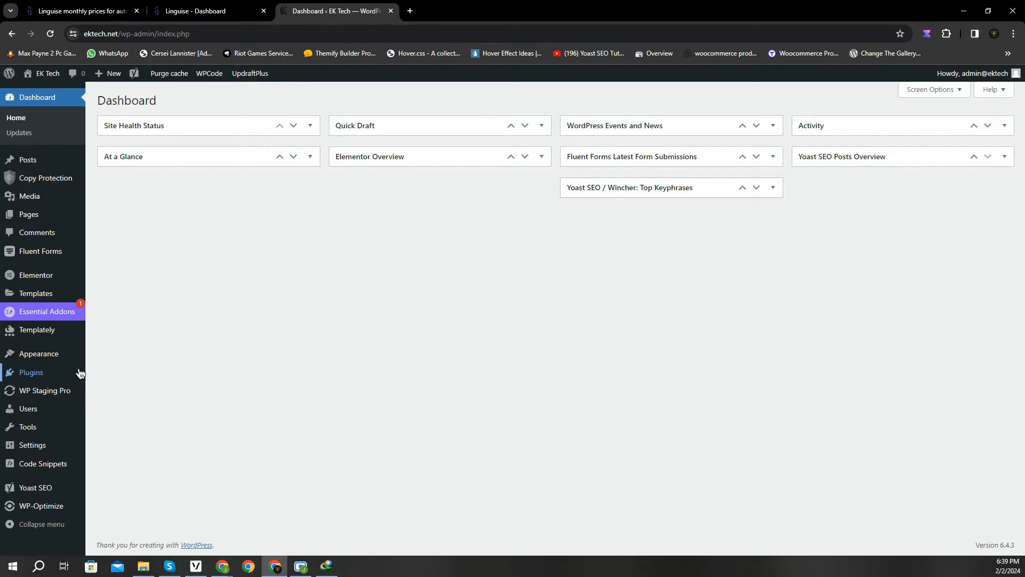
Install the plugin on the WordPress site by uploading the downloaded linguise.1.10.10.zip, and activate it
mouse_move(31, 372)
click(124, 393)
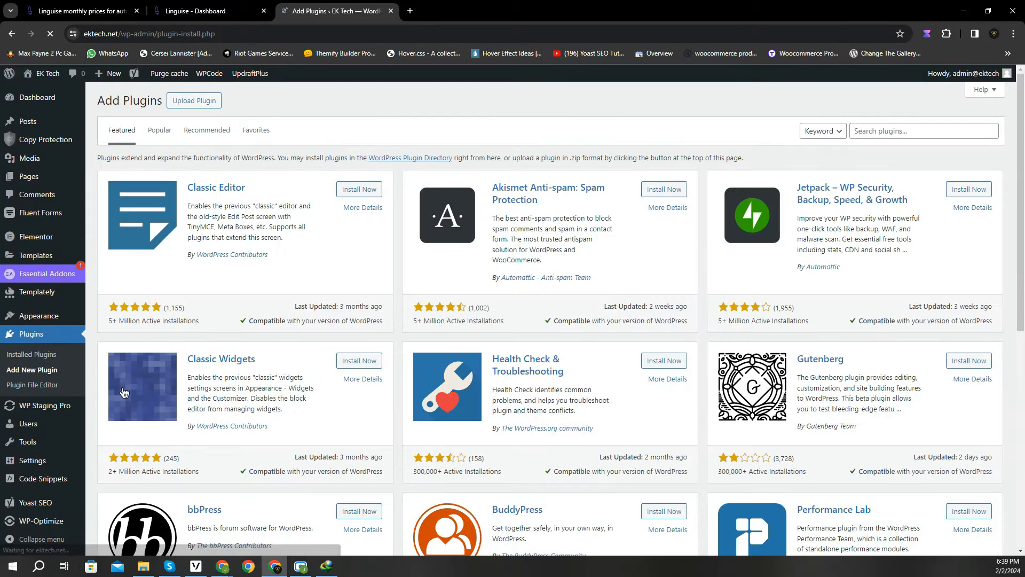
click(195, 102)
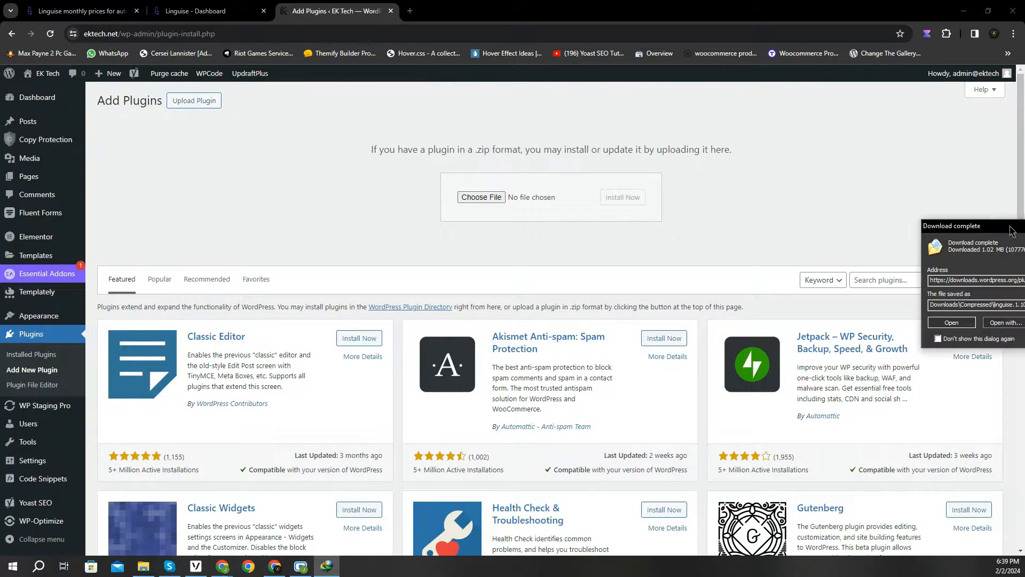
drag(455, 337, 514, 201)
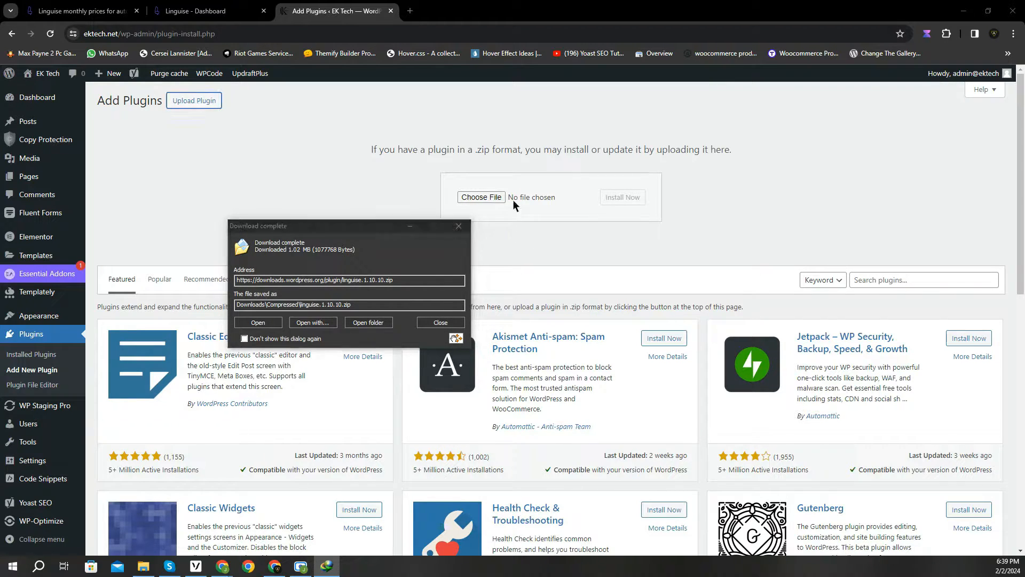
click(459, 226)
click(630, 206)
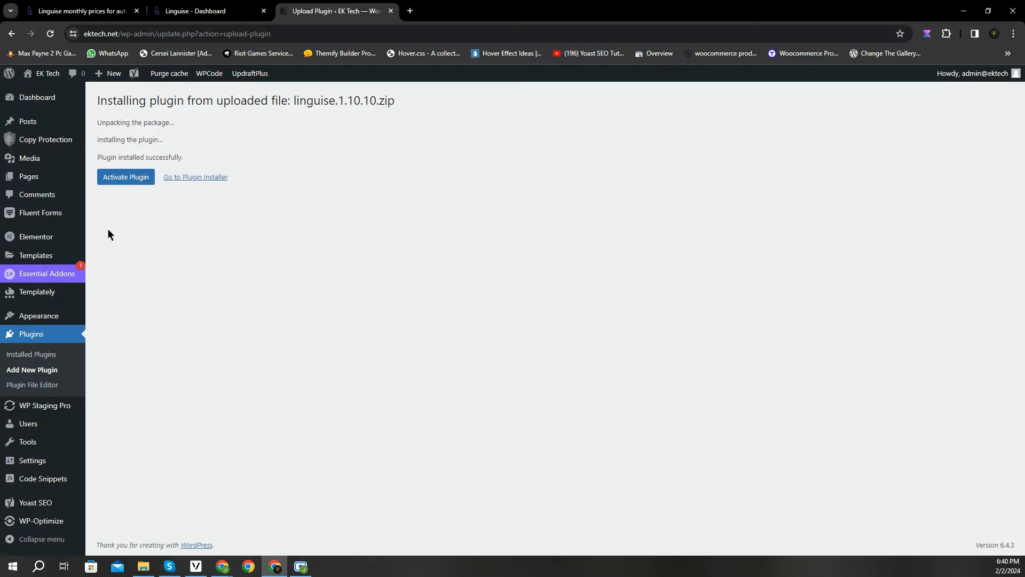
click(123, 187)
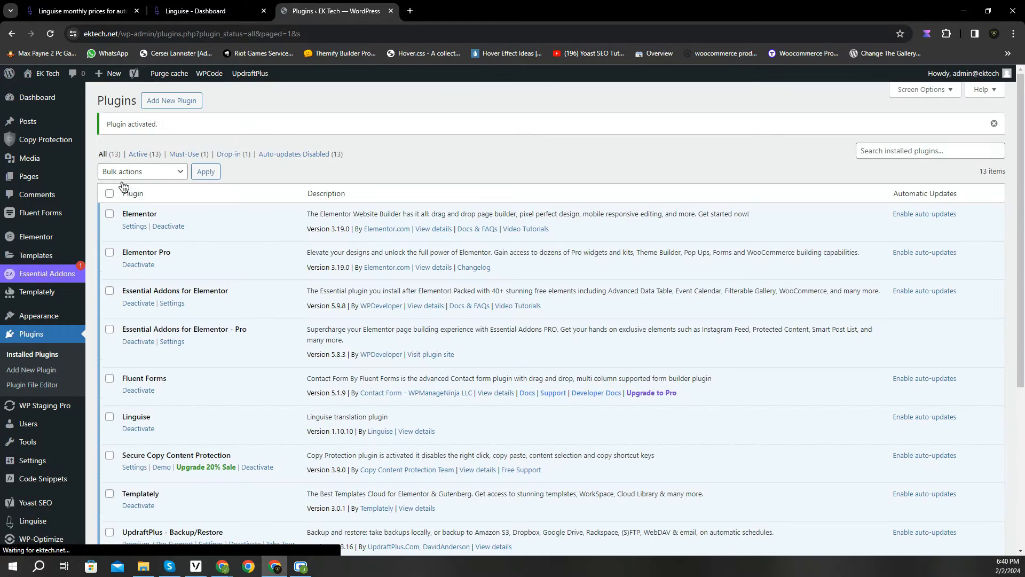
Open the main settings page of the Linguise plugin in the WordPress admin
scroll(223, 257, down, 1)
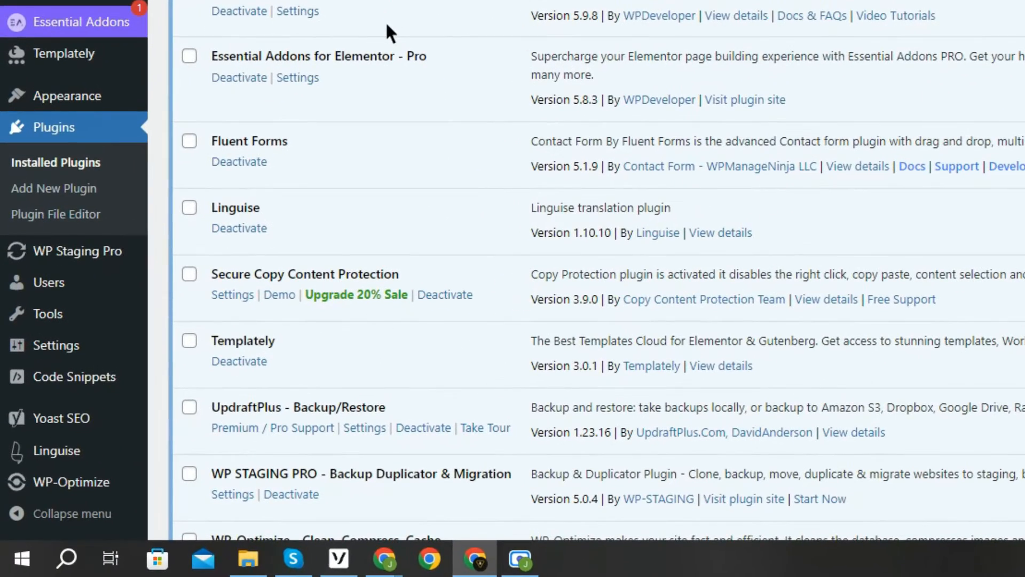
click(99, 454)
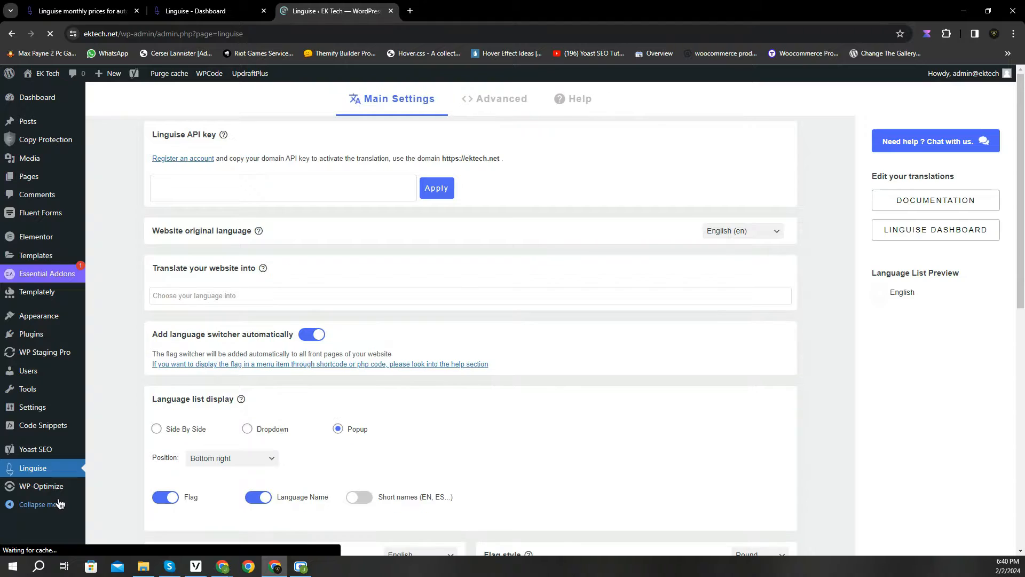
click(175, 192)
click(162, 209)
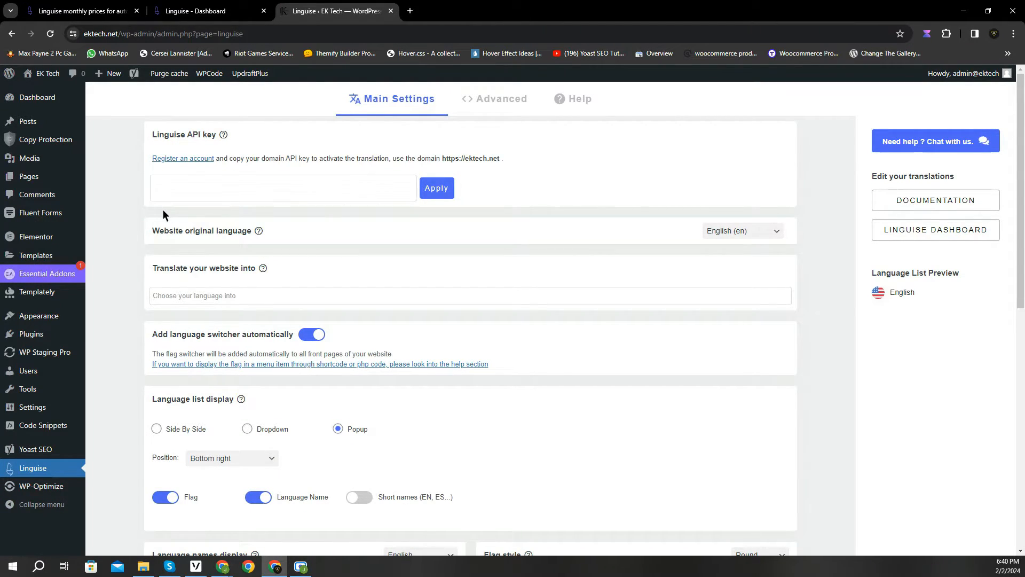
Copy the domain's API key from the Linguise dashboard, paste it into the plugin's API key field in WordPress and apply it
click(190, 12)
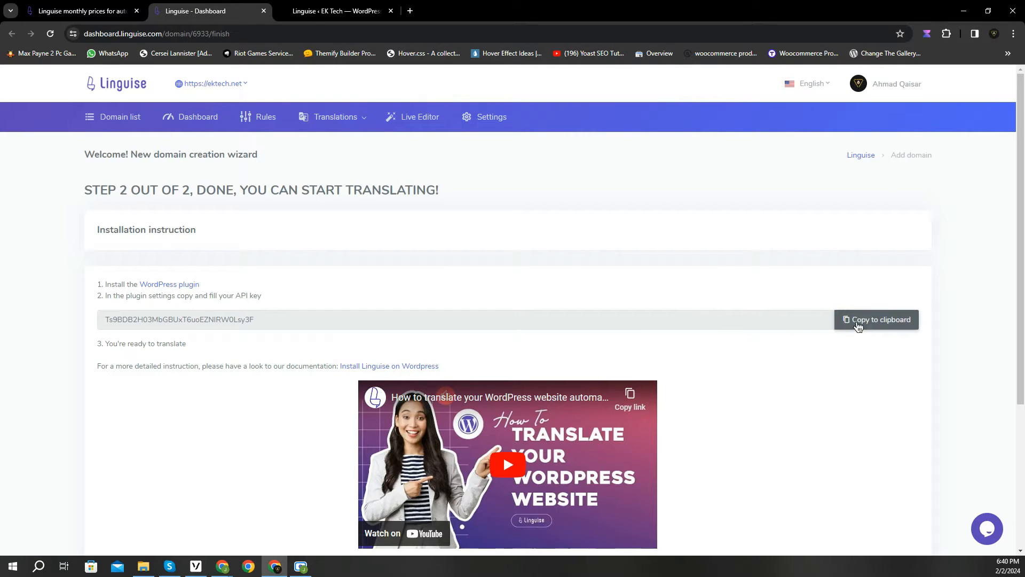
click(861, 324)
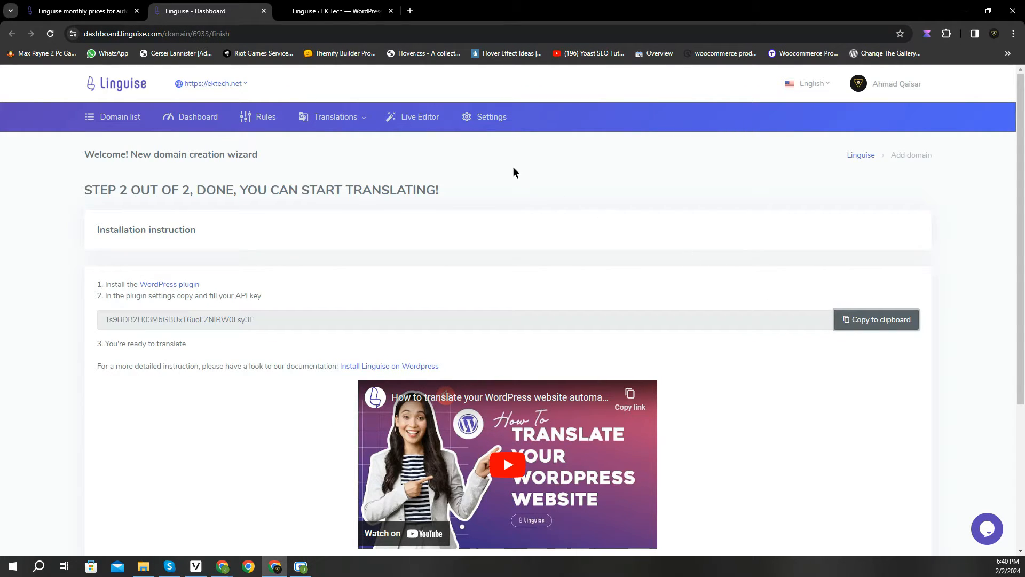
click(334, 11)
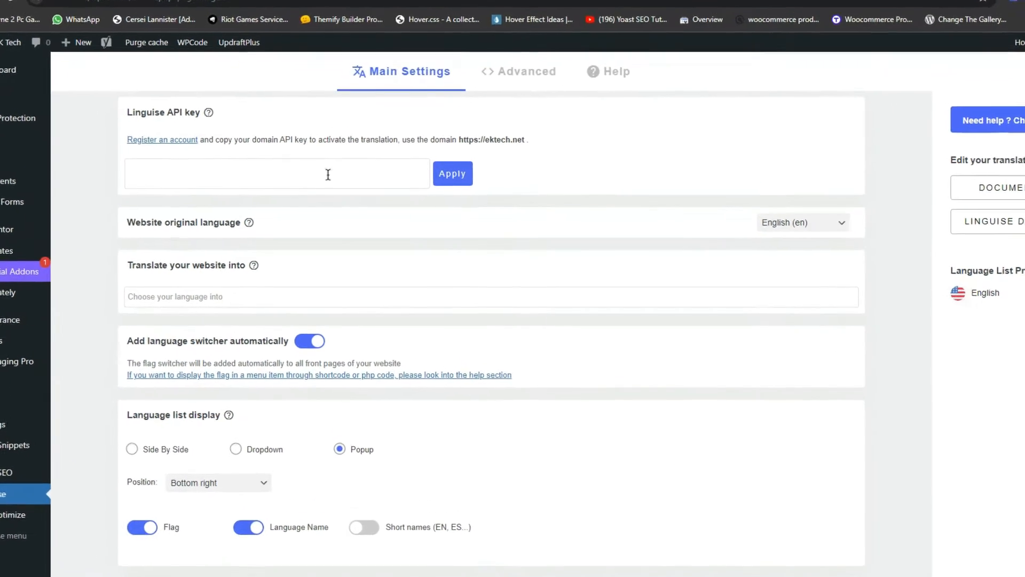
right_click(328, 175)
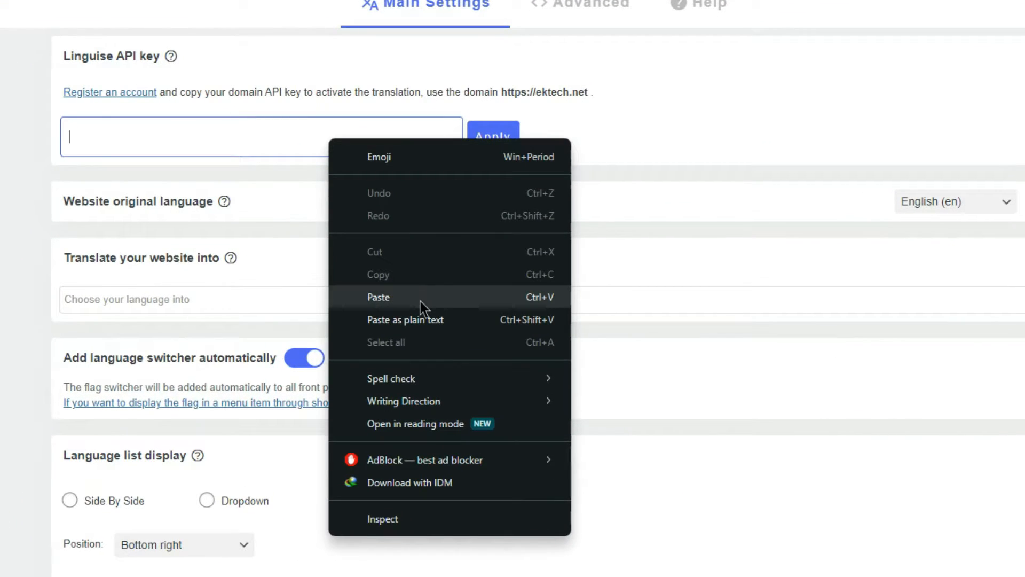
click(421, 301)
click(480, 147)
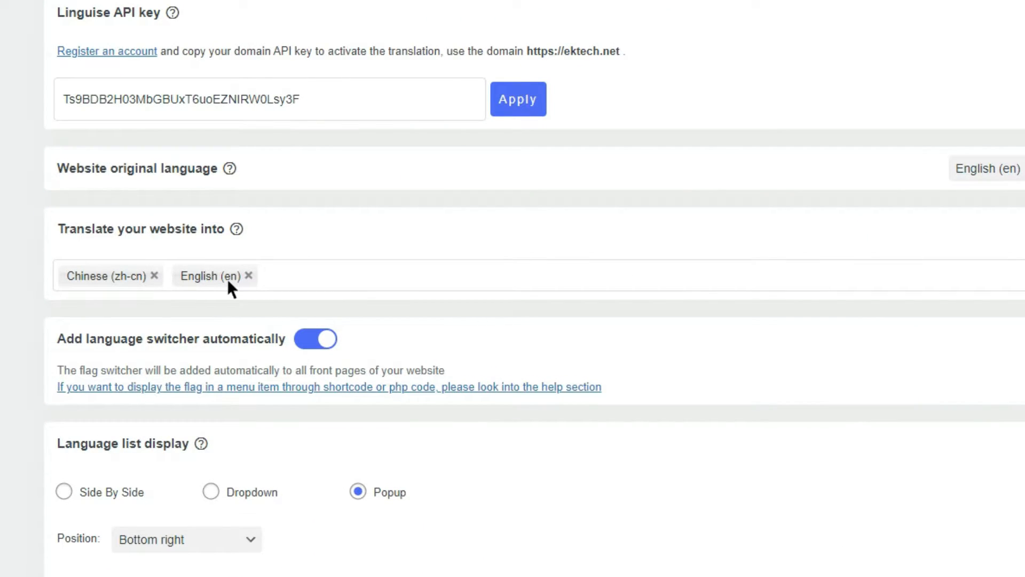
Inspect the popup position choices for the language list, and try out short names before restoring the full language names
scroll(393, 305, down, 3)
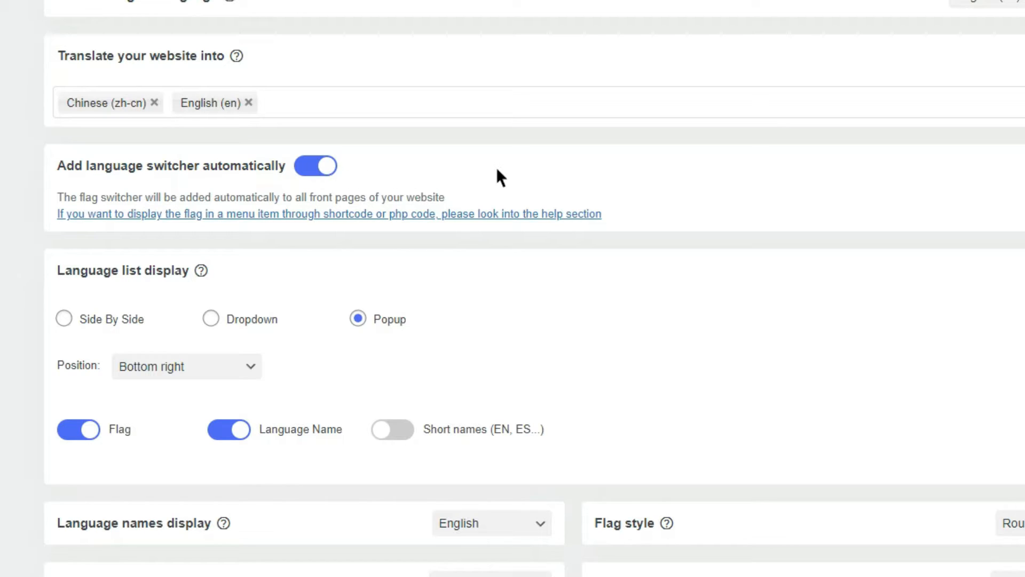
scroll(526, 264, down, 3)
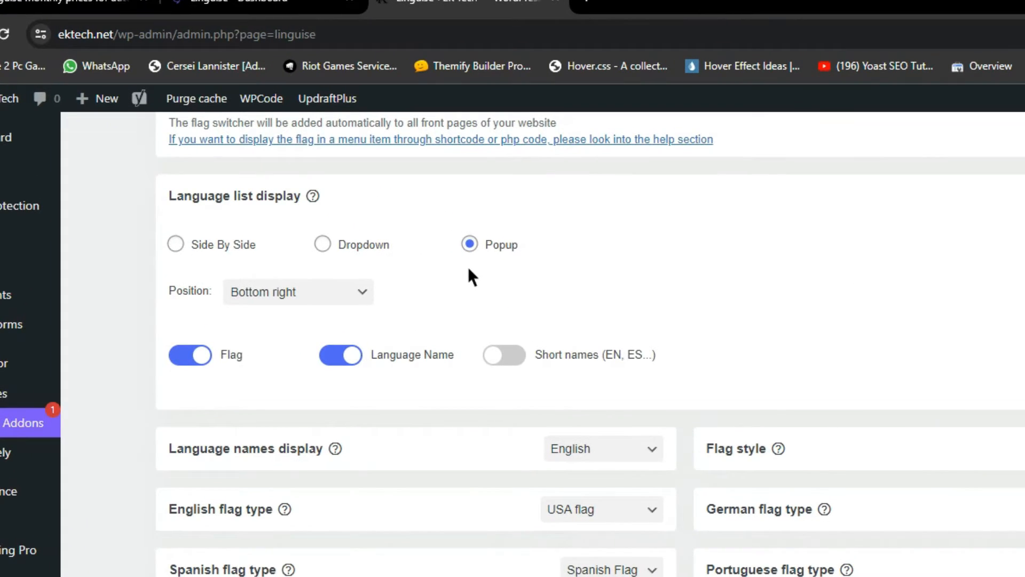
click(351, 295)
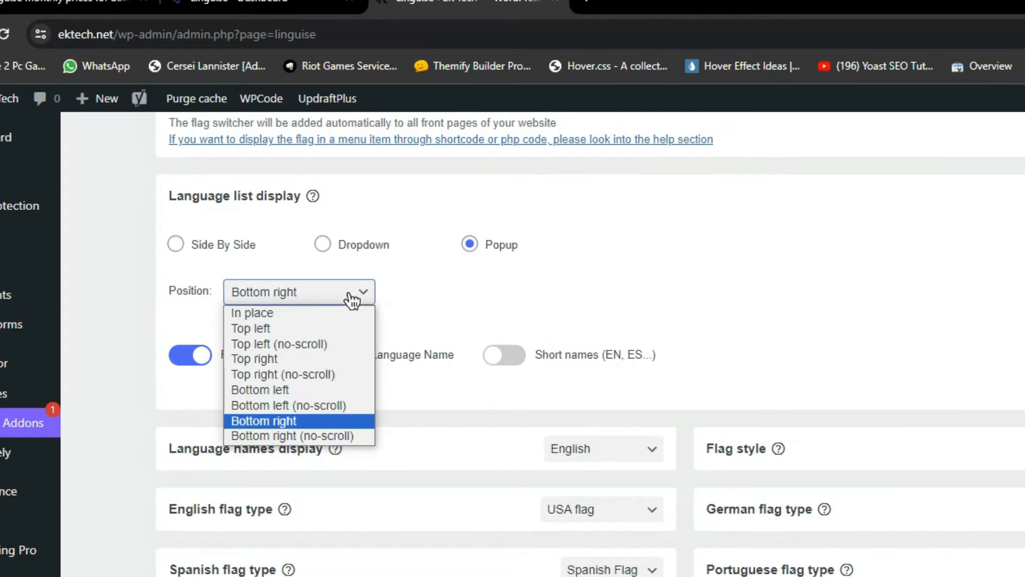
click(351, 295)
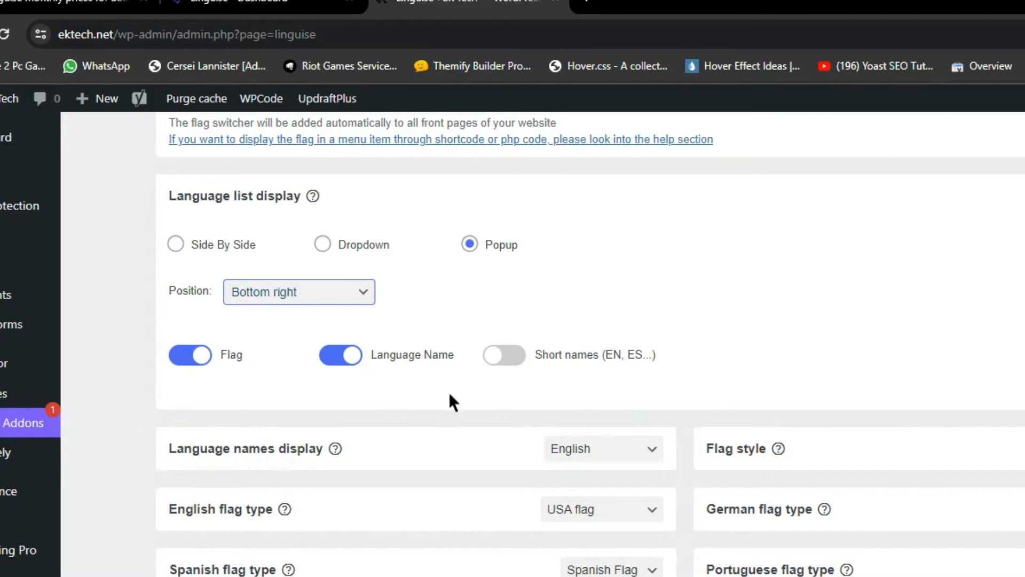
click(517, 362)
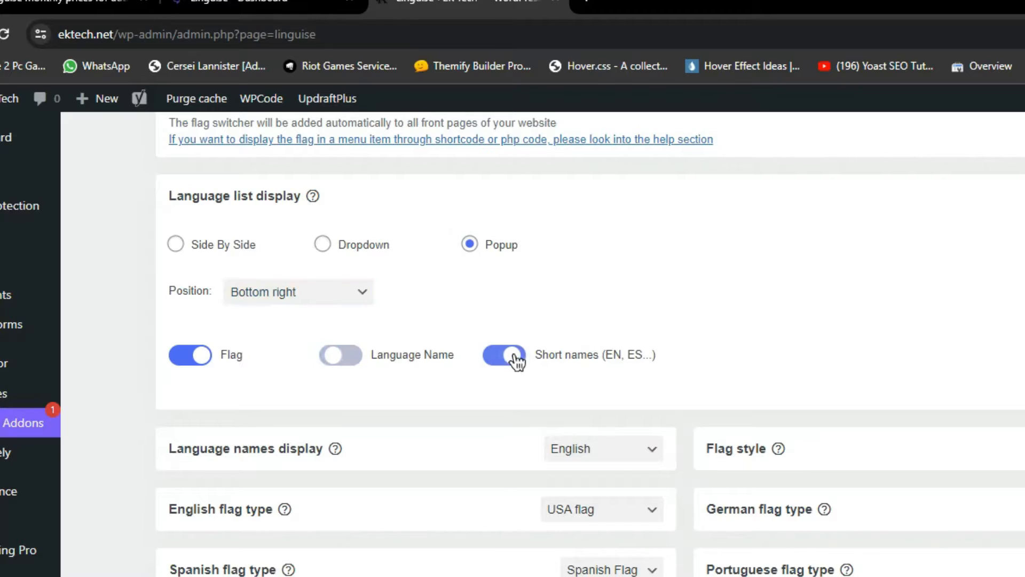
click(362, 361)
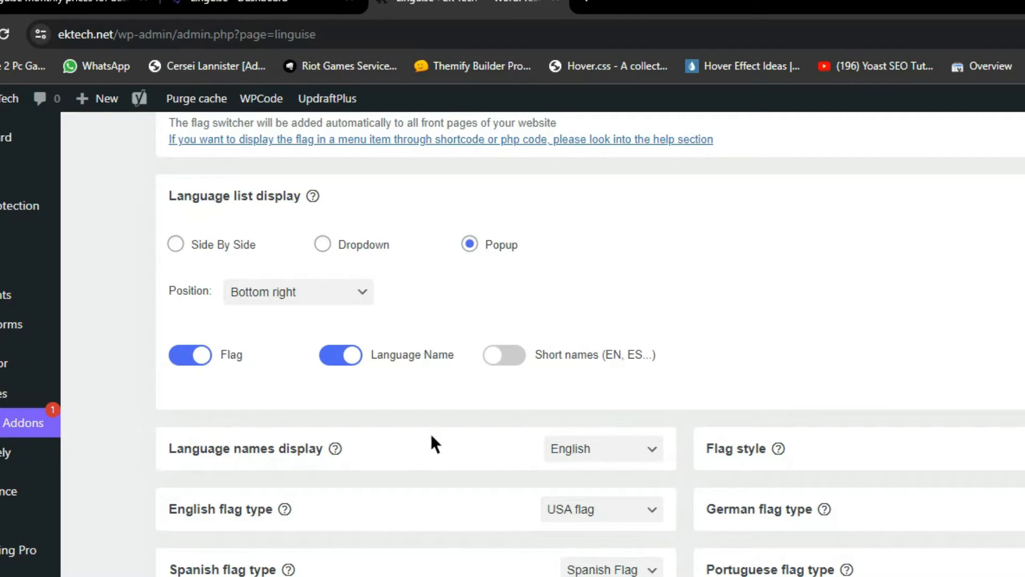
Check the English flag type choices, keep the USA flag, and save the plugin settings
scroll(433, 444, down, 3)
click(604, 344)
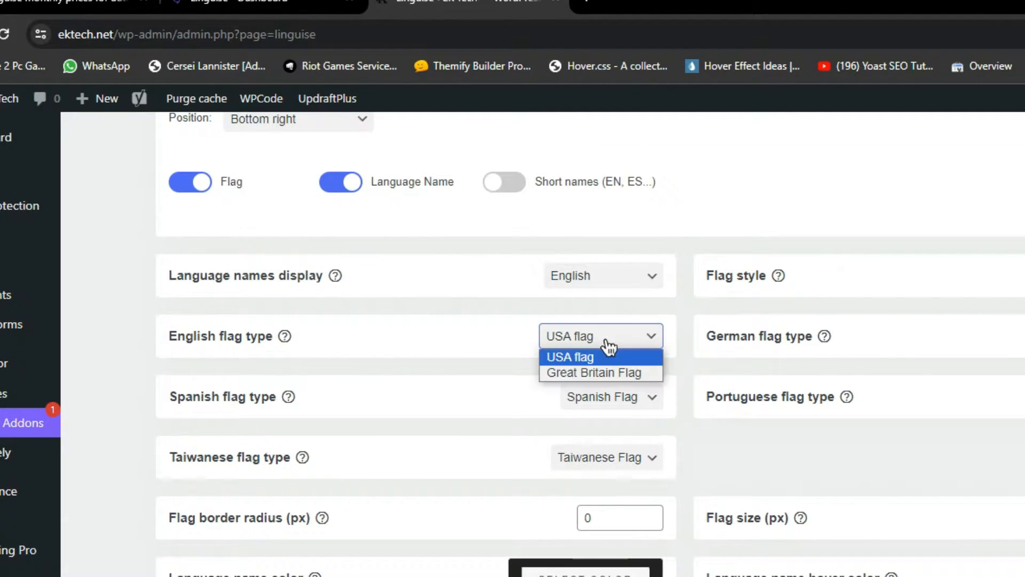
click(605, 348)
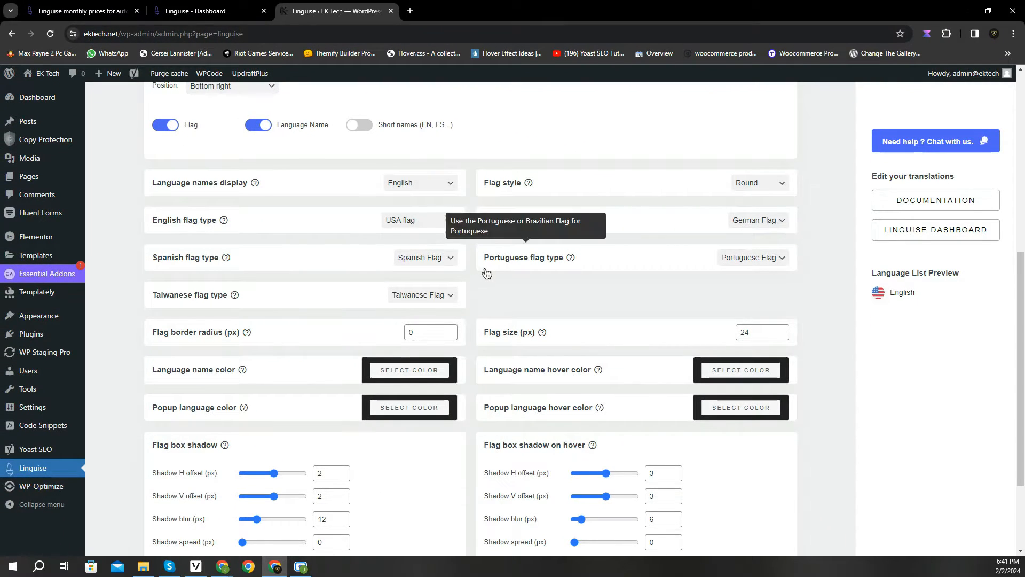
scroll(480, 276, down, 3)
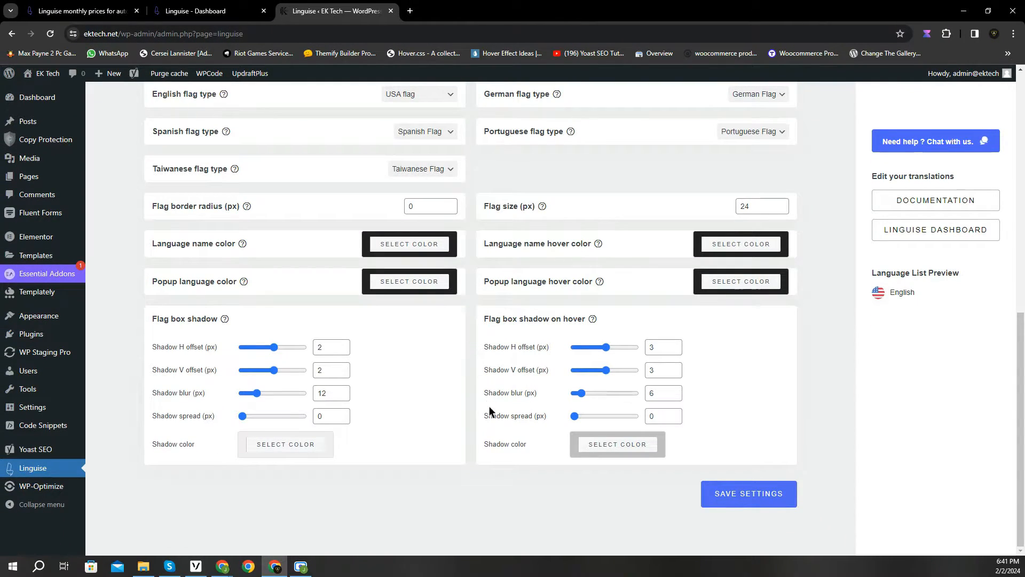
click(741, 504)
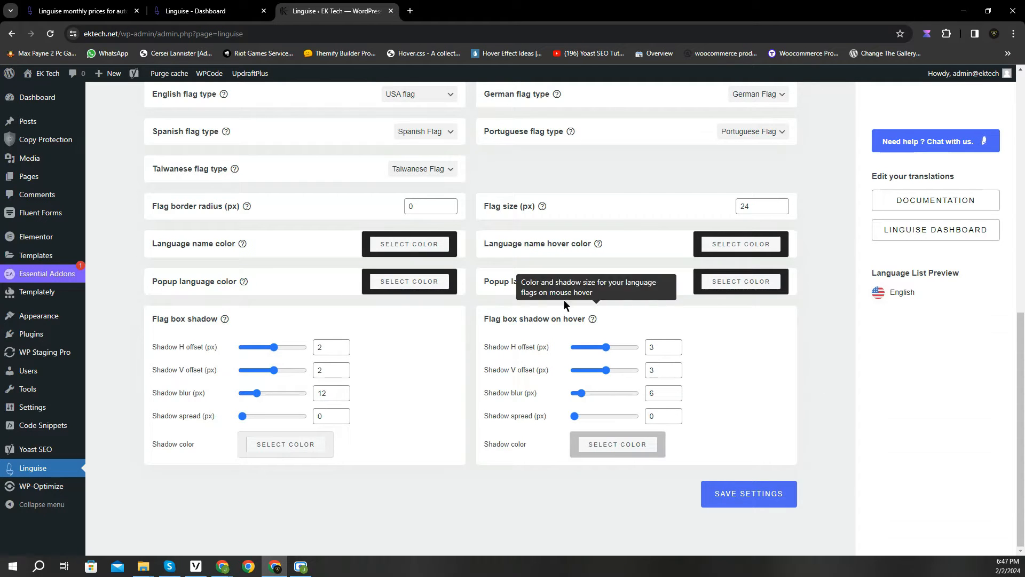
Open the public EK Tech website in a new browser tab from the WordPress admin
mouse_move(170, 131)
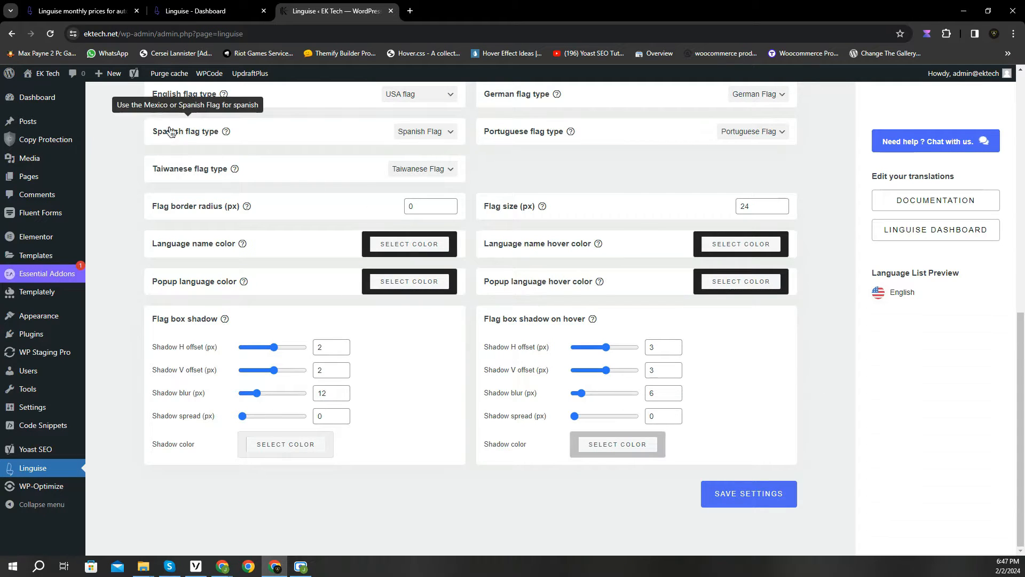
mouse_move(48, 73)
right_click(57, 92)
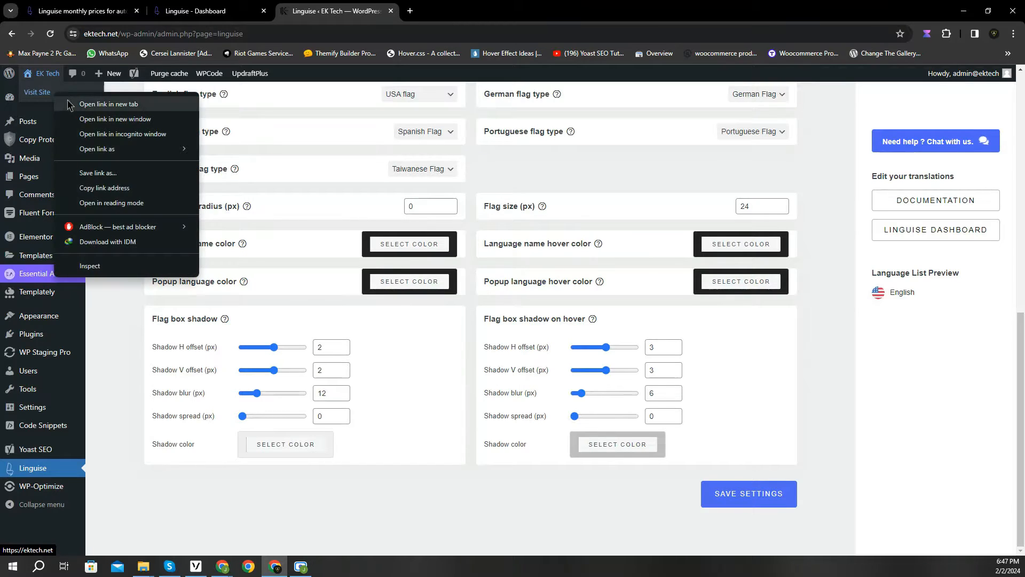
click(69, 104)
click(462, 19)
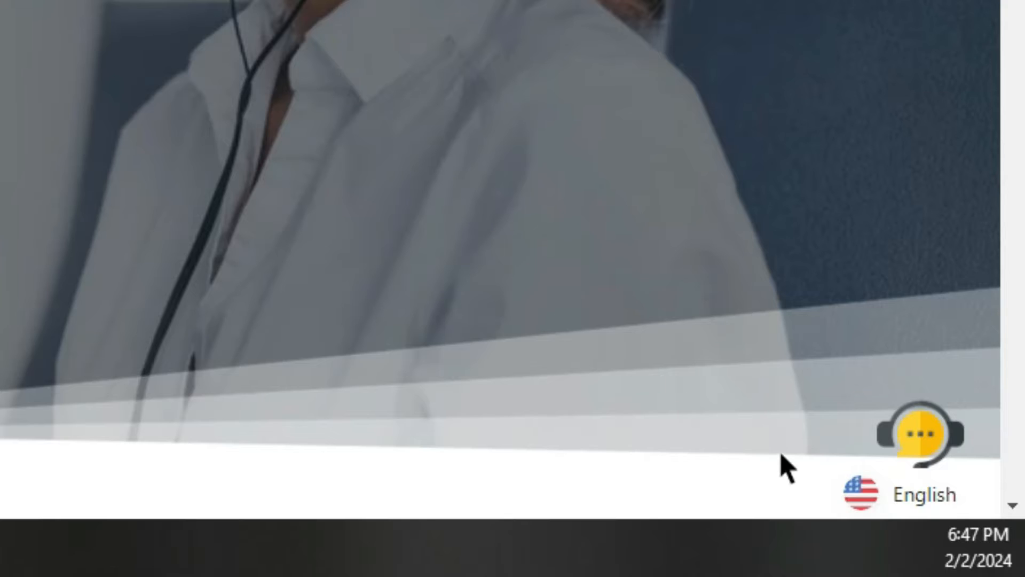
Switch the website's language to Chinese with the language switcher and look through the translated homepage
click(854, 502)
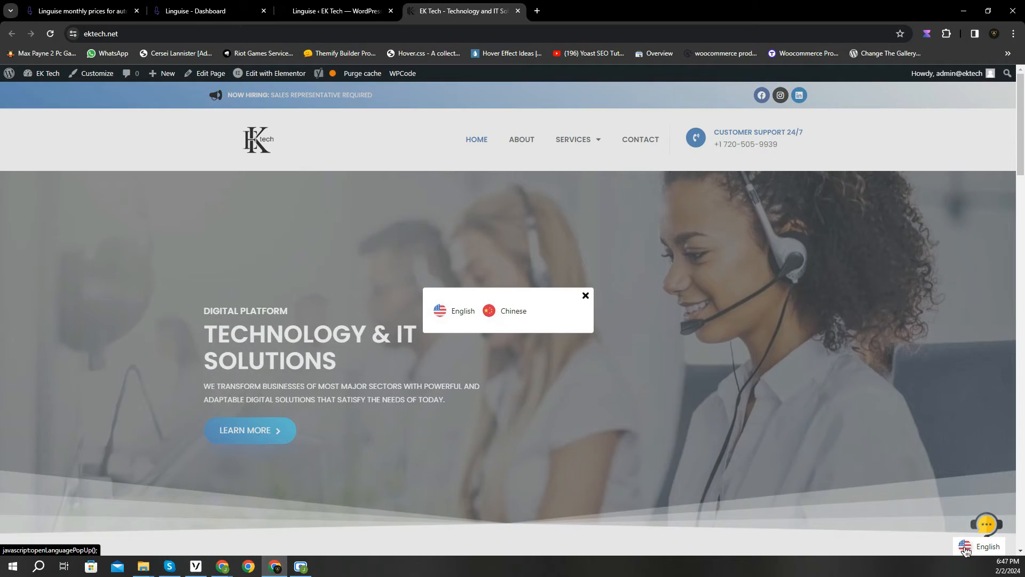
click(510, 315)
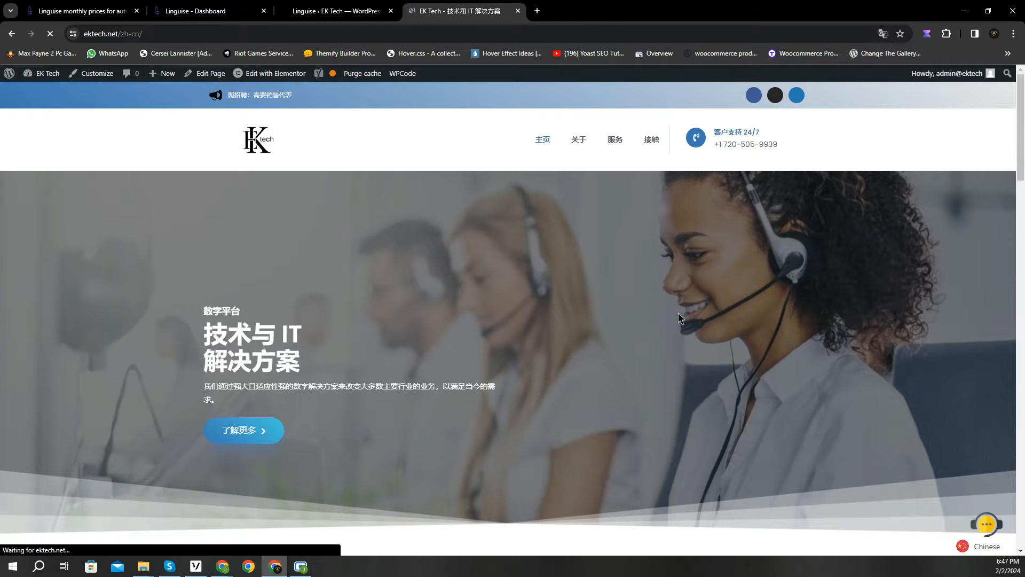
scroll(679, 329, down, 6)
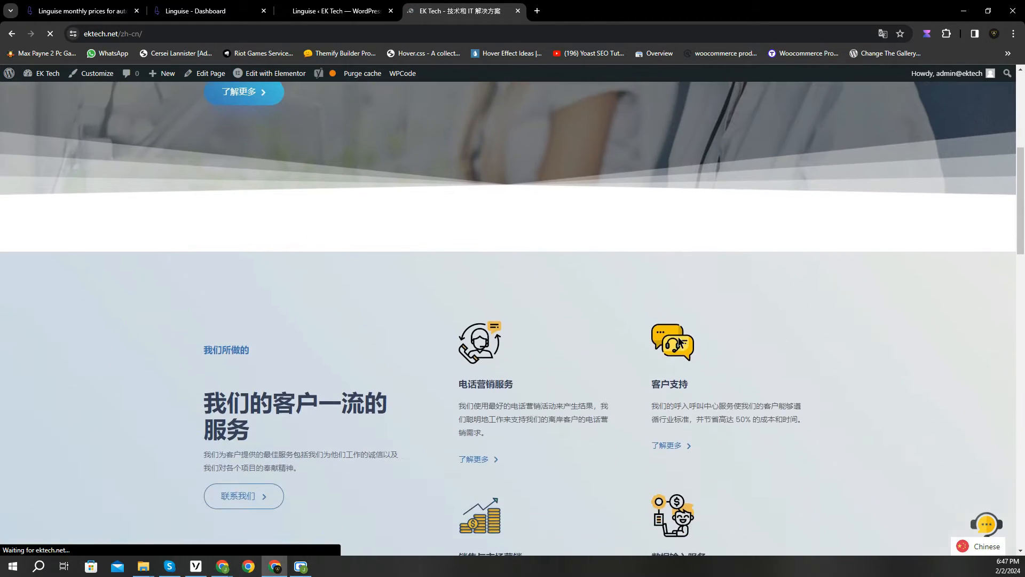
scroll(678, 339, down, 4)
scroll(679, 322, down, 9)
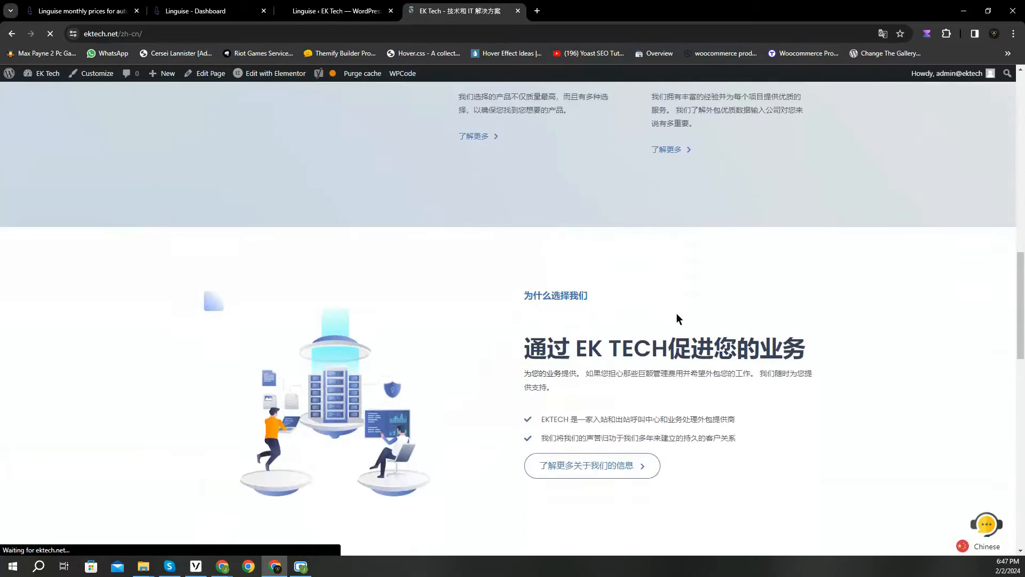
scroll(677, 319, down, 9)
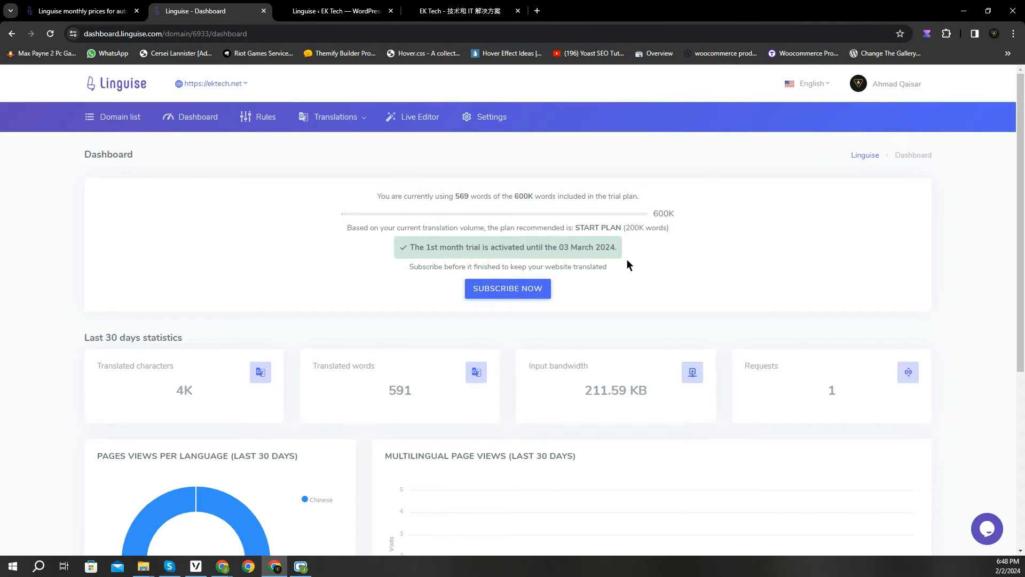
Open the translations management list in the Linguise dashboard and review the original texts beside their Chinese translations
click(352, 118)
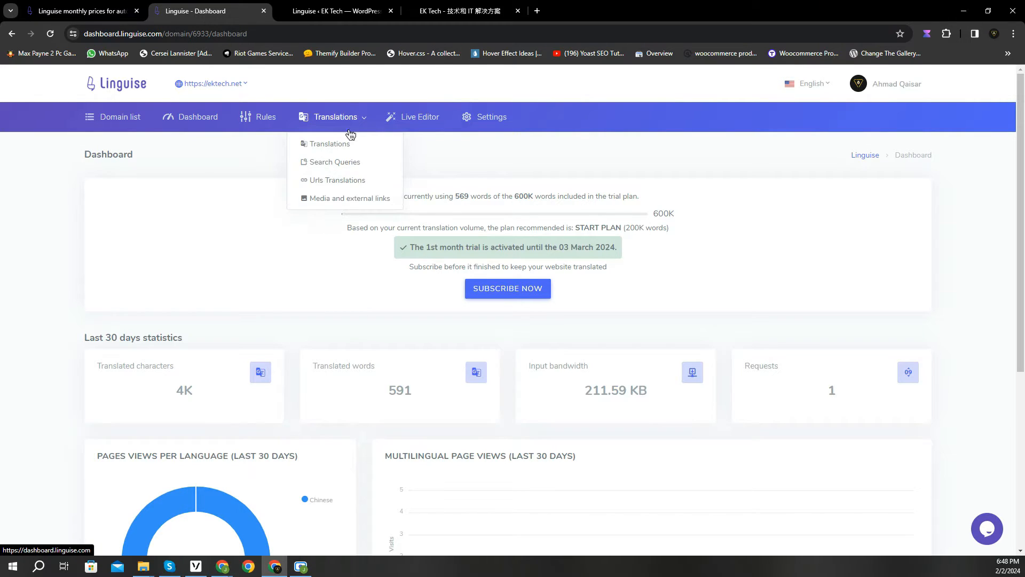
click(344, 147)
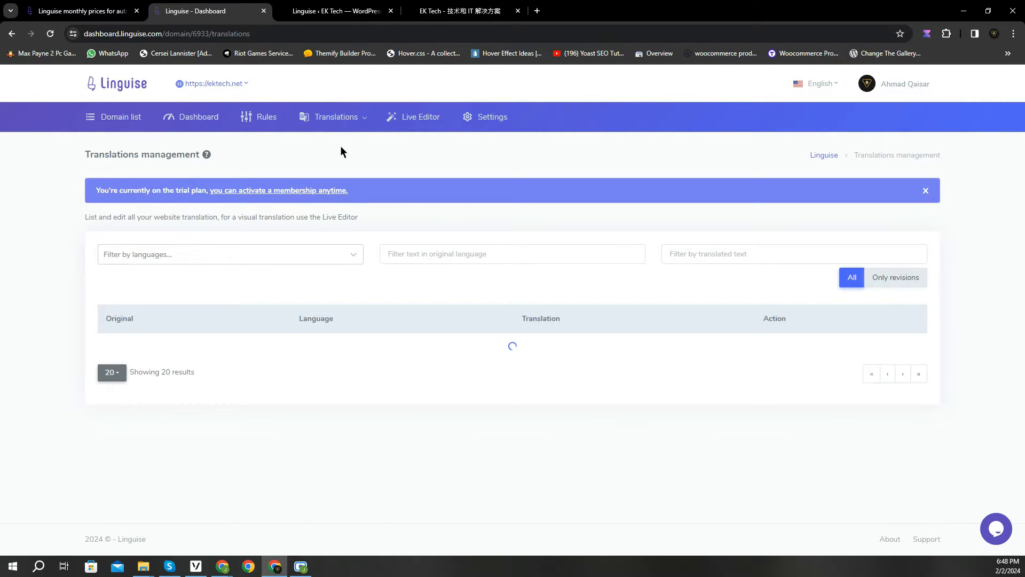
scroll(472, 244, down, 3)
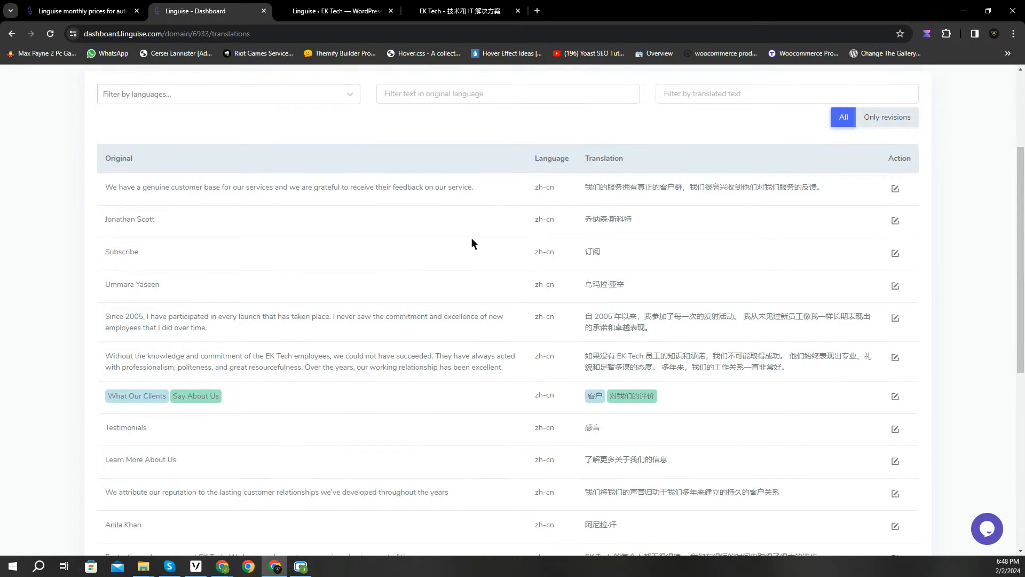
scroll(460, 270, down, 4)
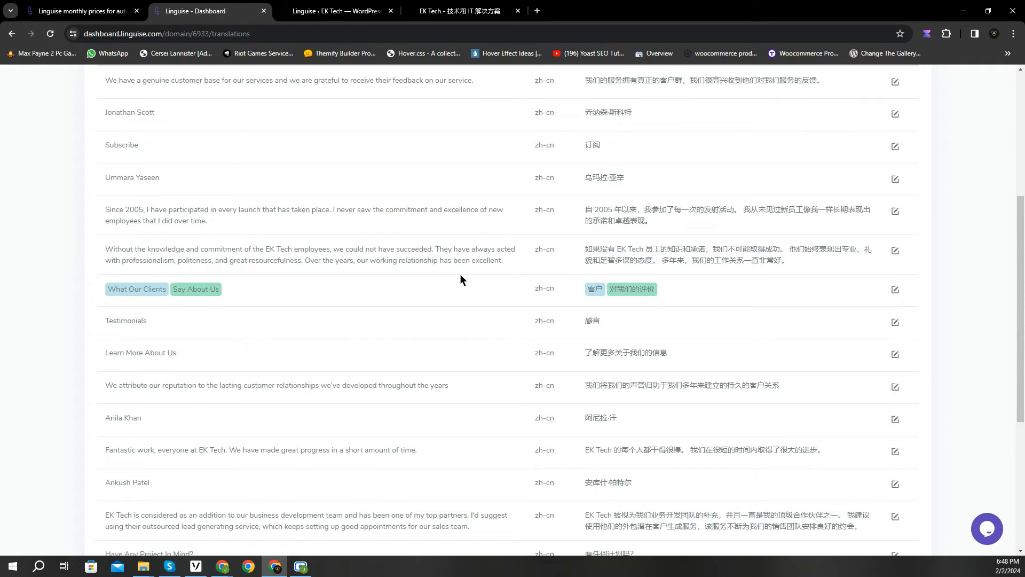
Look over the translations list and copy its first original text, the sentence beginning "We have a genuine customer base"
scroll(461, 275, down, 3)
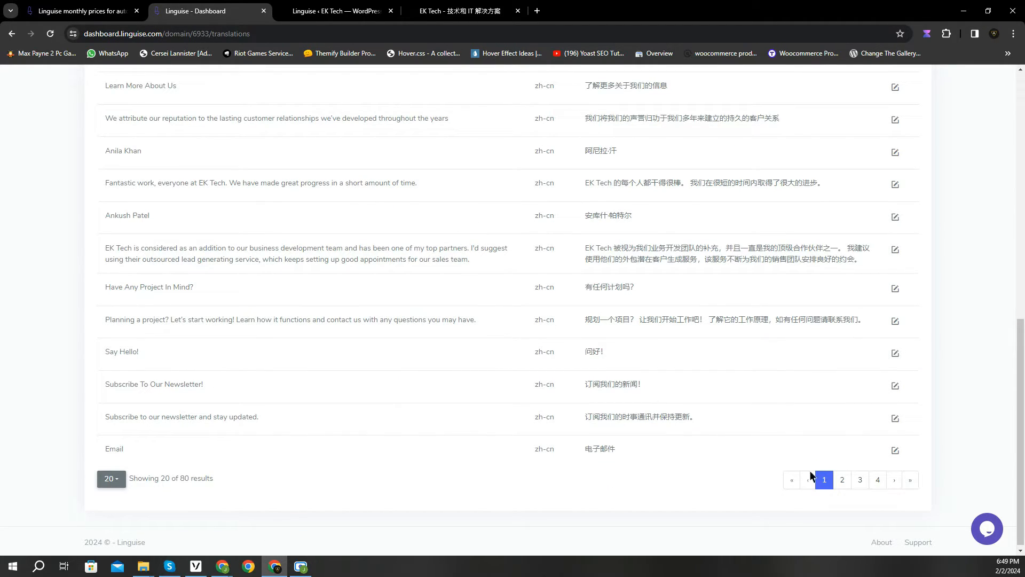
scroll(486, 410, up, 5)
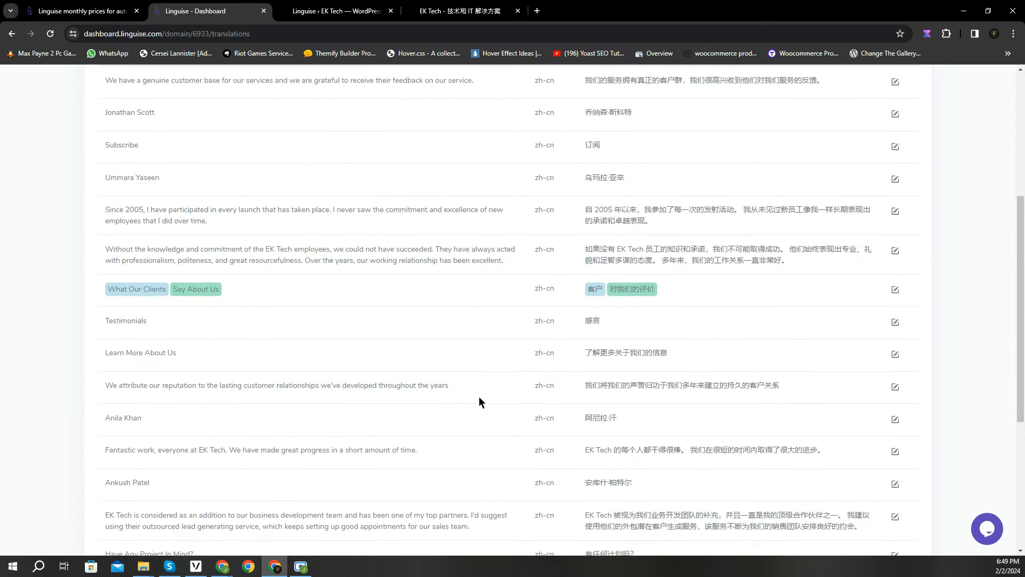
scroll(479, 398, up, 5)
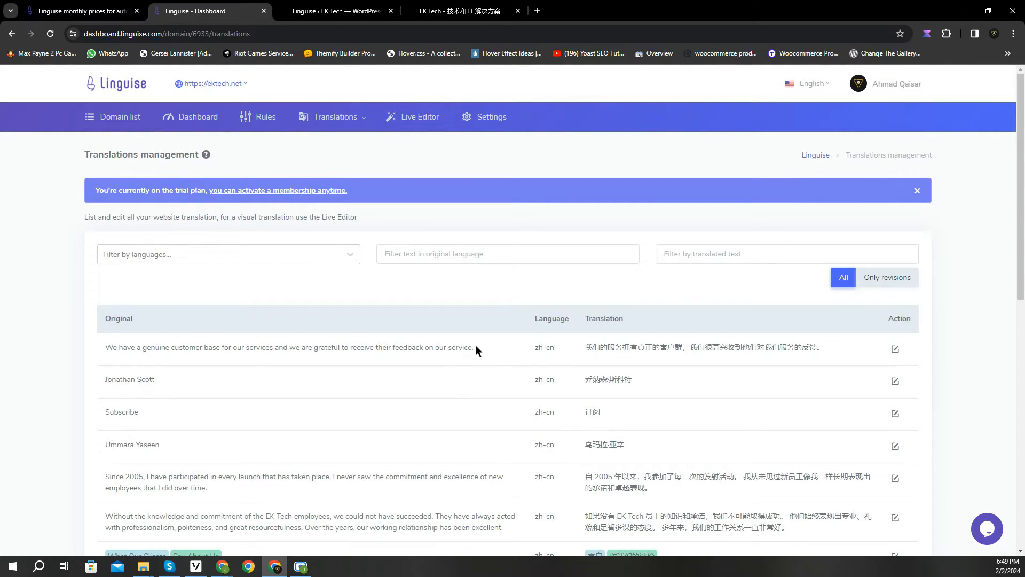
drag(476, 345, 105, 350)
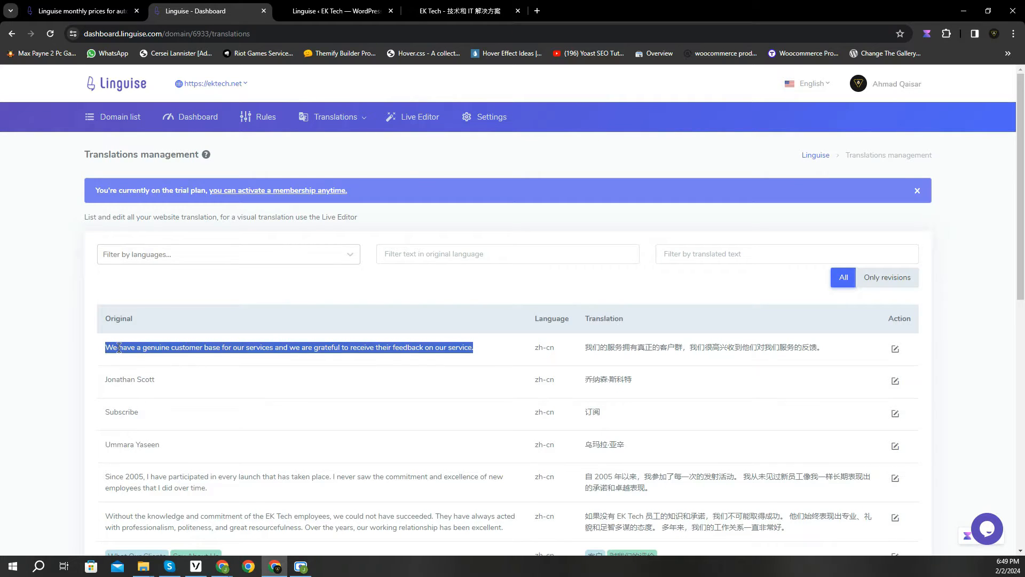
right_click(119, 348)
click(166, 361)
Search the web for "google translate" in a new browser tab
click(538, 10)
click(531, 31)
text(g)
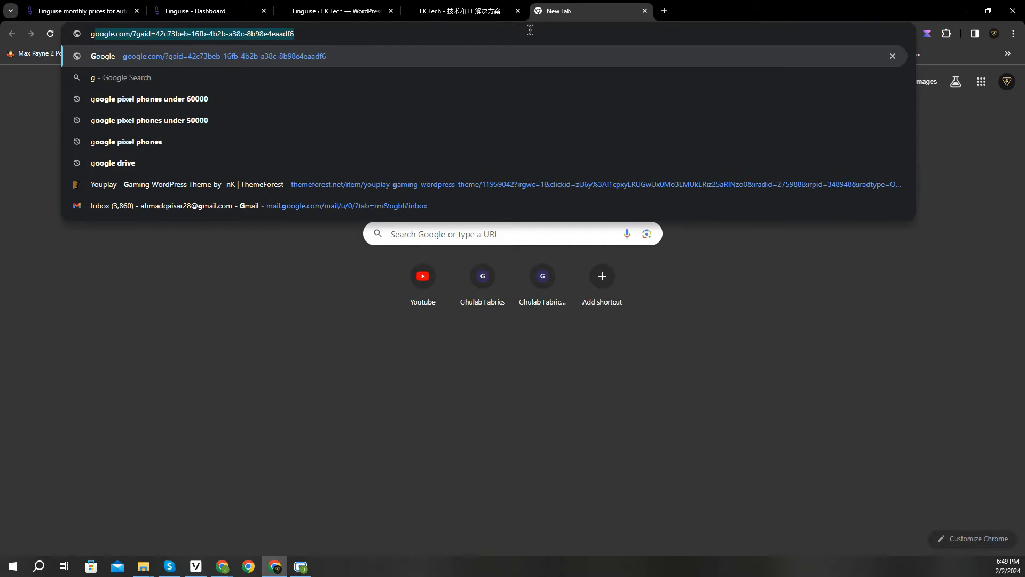
text(oogle transla)
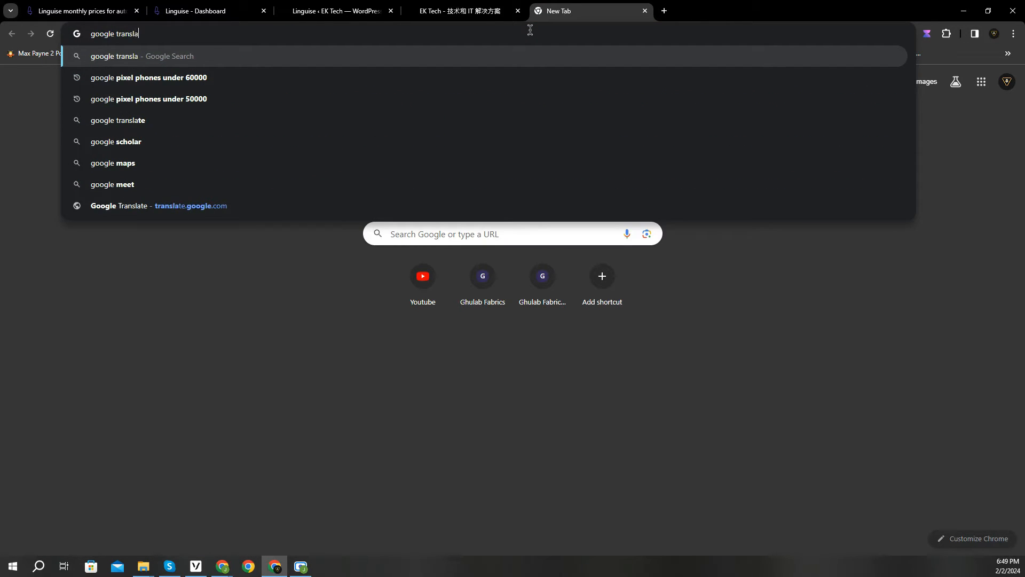
text(te)
key(Return)
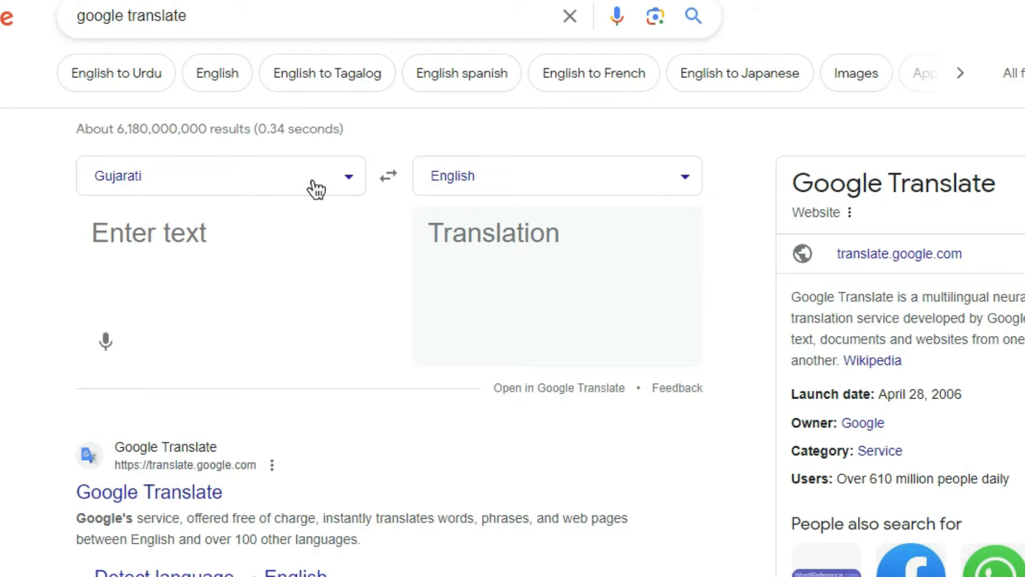
Set the translator's source language to English and its target language to Chinese (Simplified)
click(315, 187)
text(en)
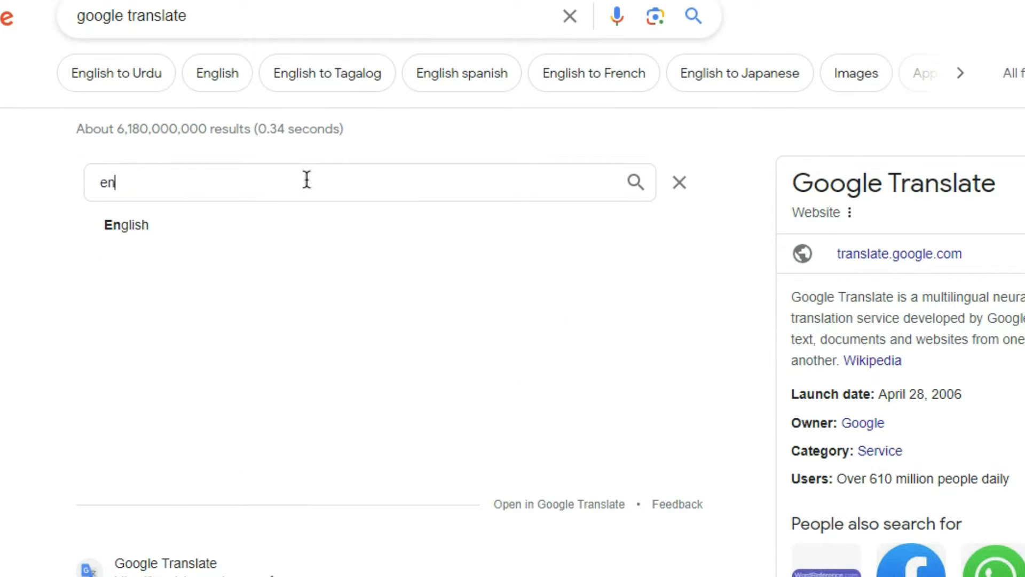
text(g)
click(179, 224)
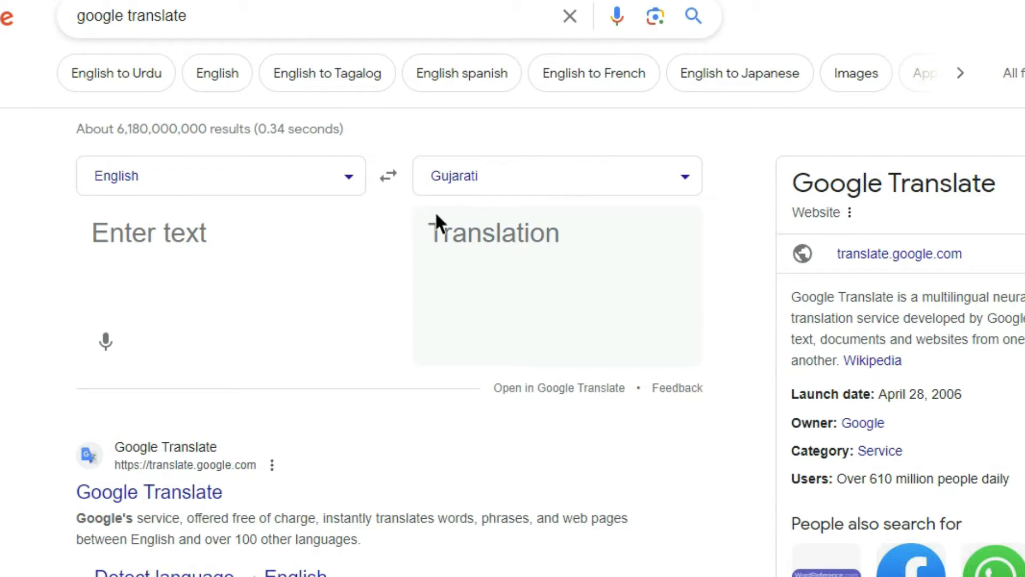
click(559, 188)
text(c)
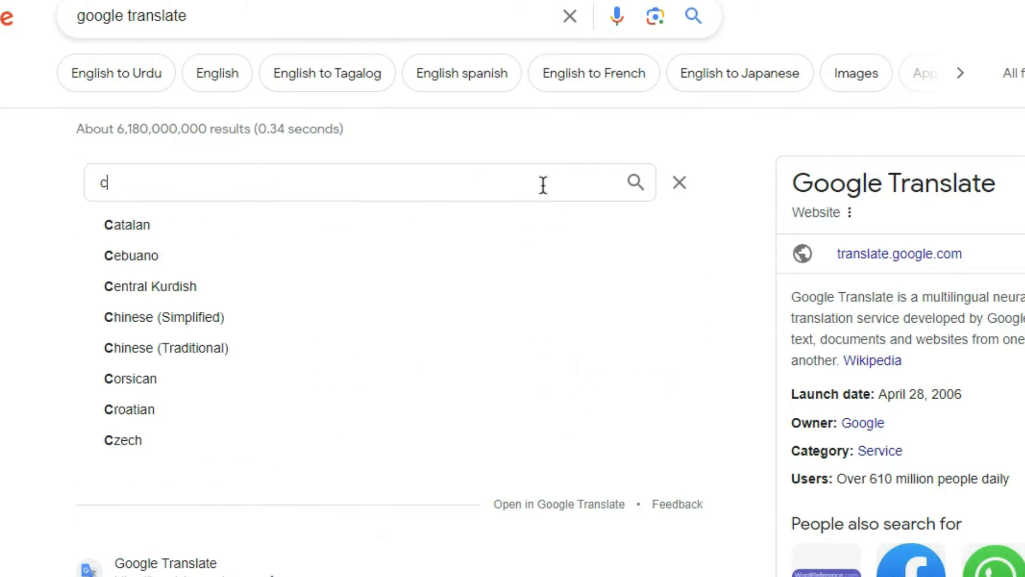
text(hi)
click(228, 225)
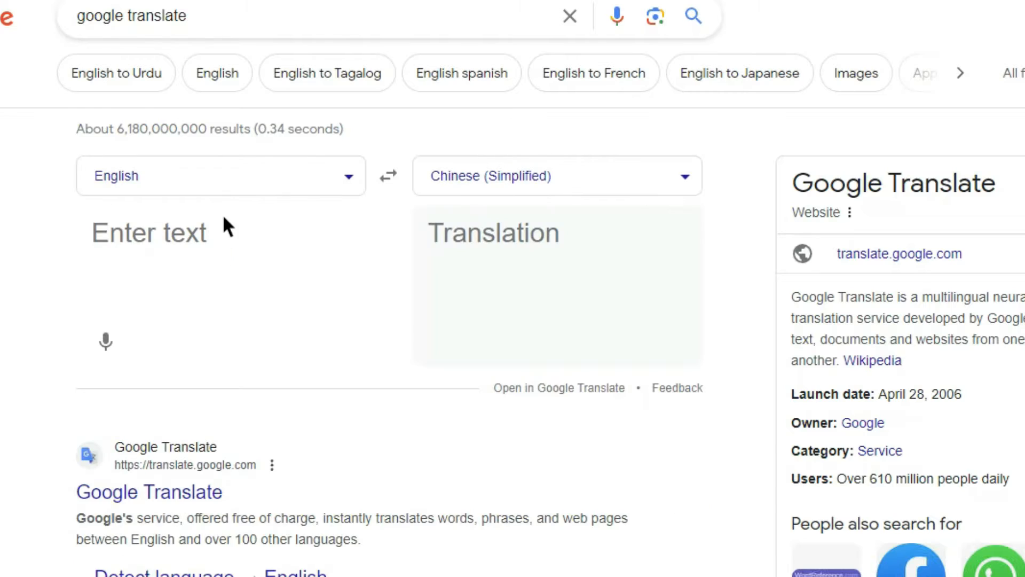
Paste the copied English sentence into the translator and copy its Chinese translation
right_click(184, 238)
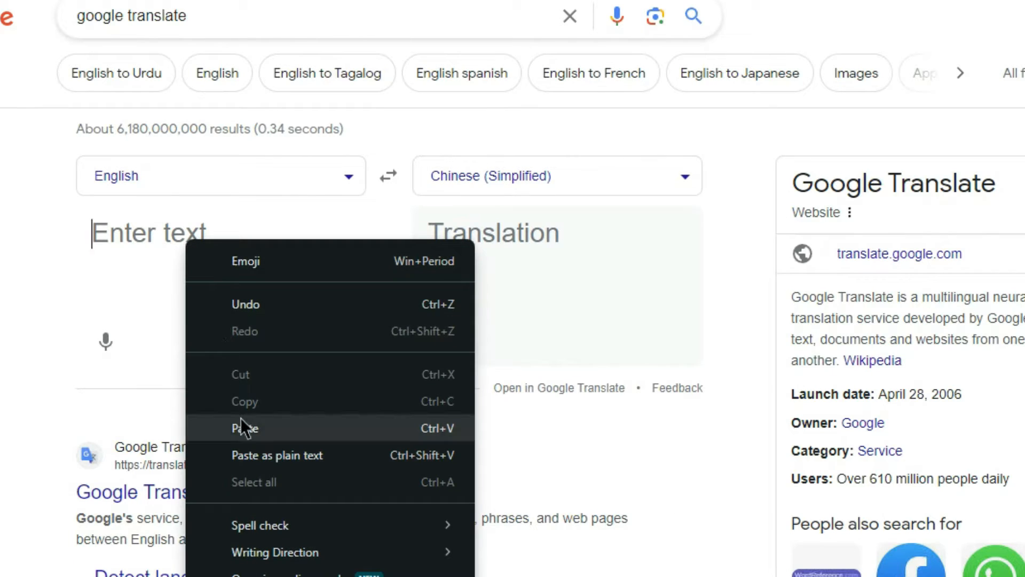
click(240, 427)
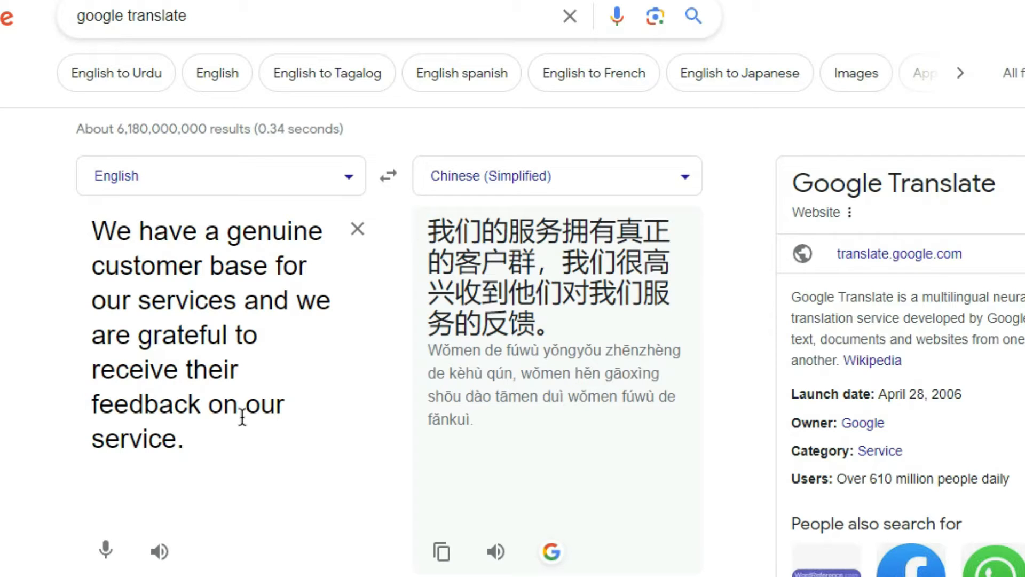
click(457, 553)
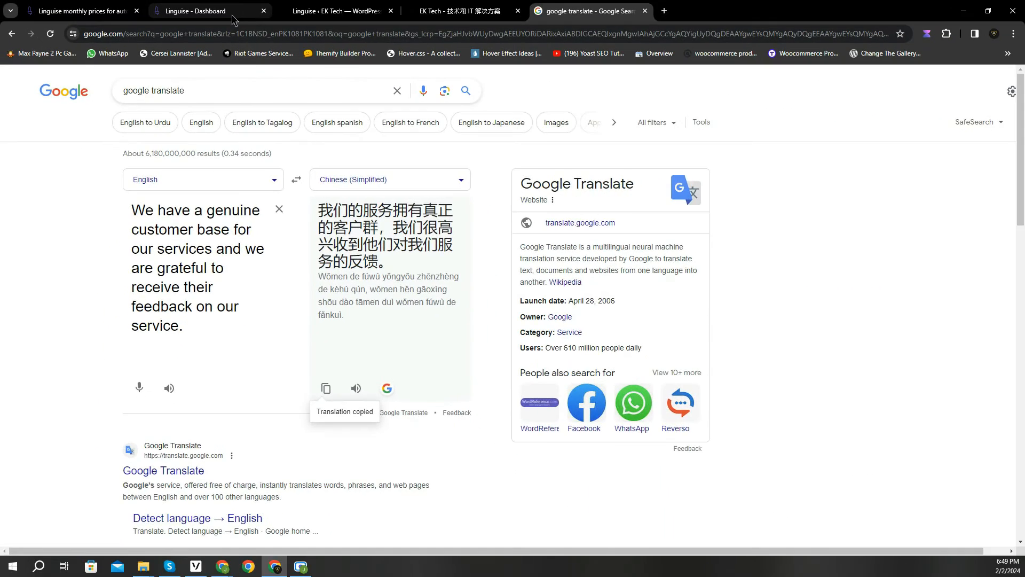
Edit the customer base sentence's translation in the Linguise dashboard, replace the zh-cn override text with the copied Chinese translation, and save it
click(233, 16)
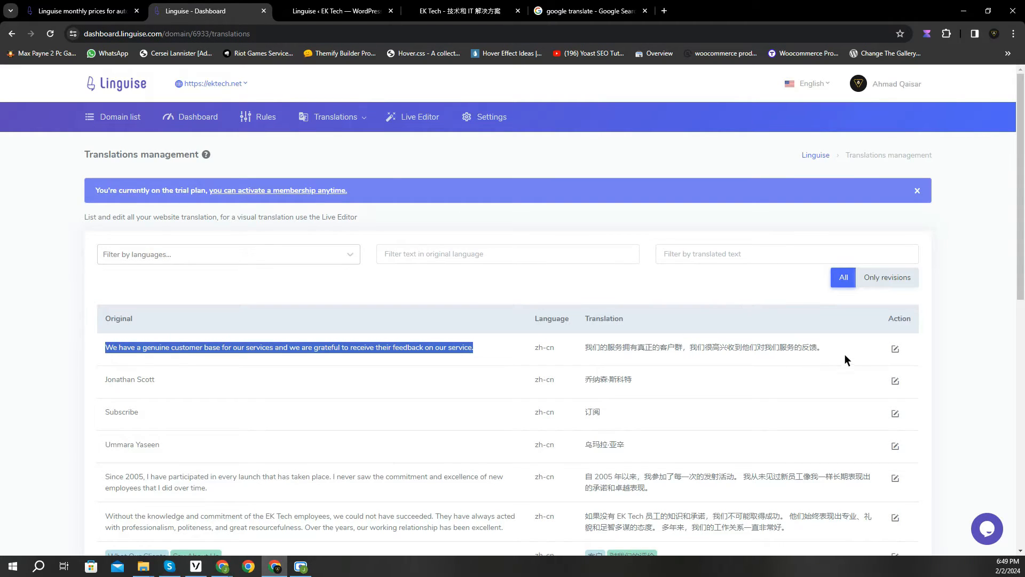
click(895, 348)
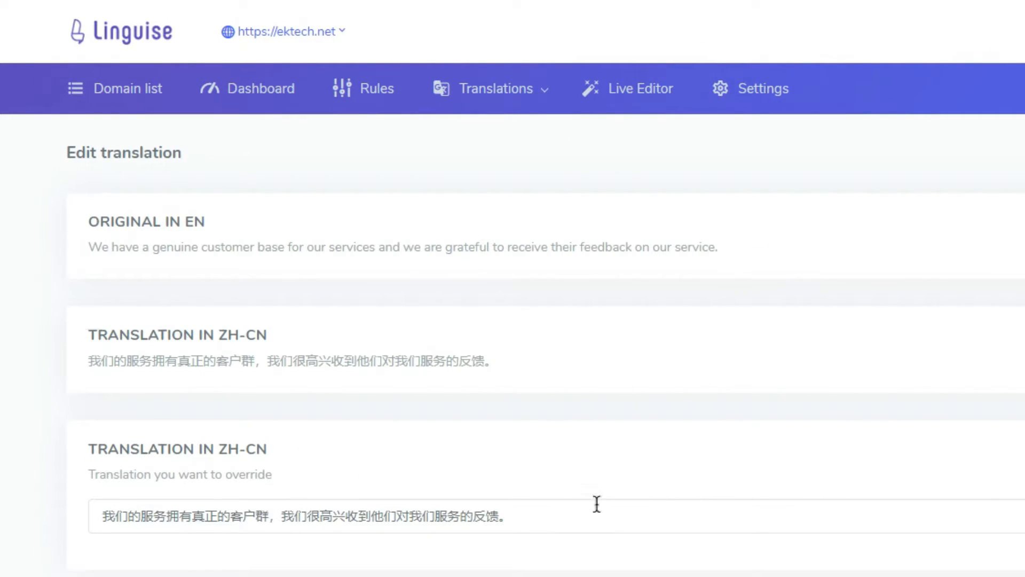
click(569, 510)
key(ctrl+a)
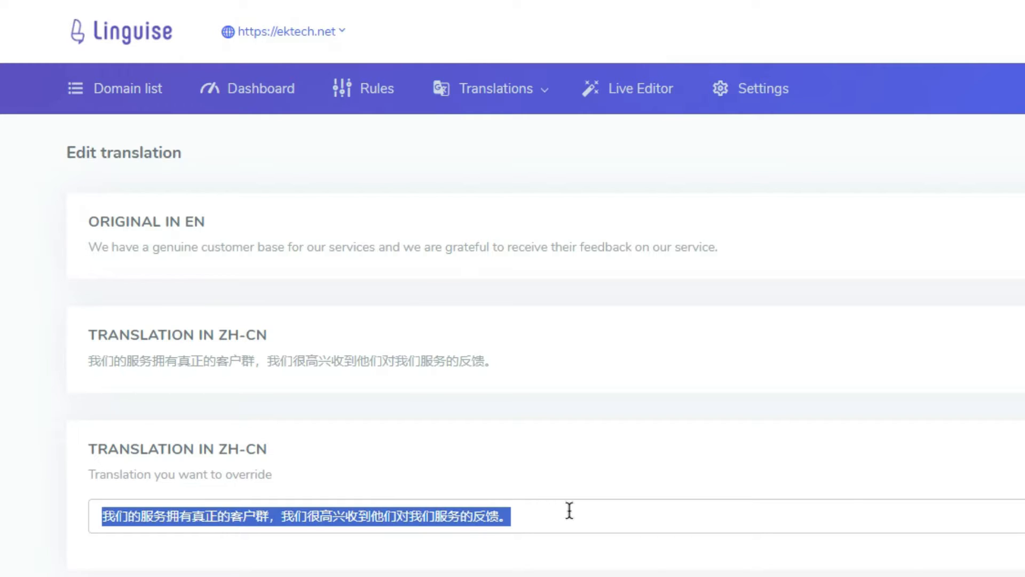
right_click(569, 511)
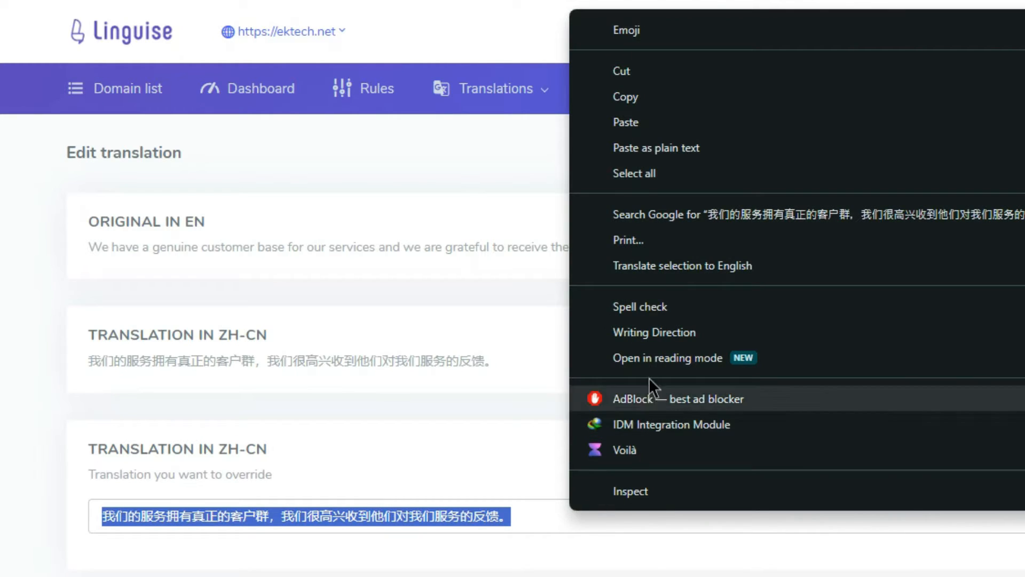
click(707, 126)
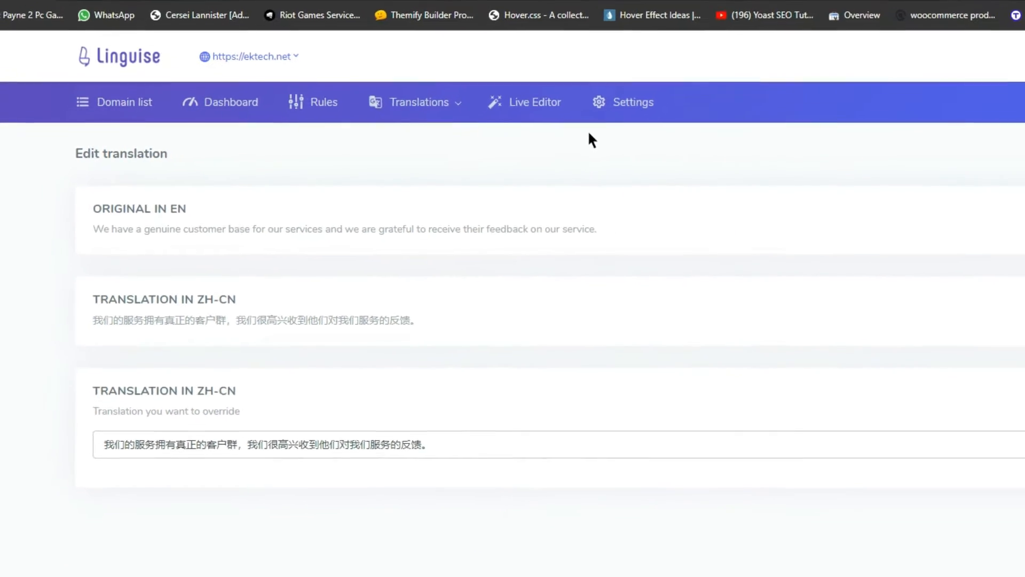
click(870, 429)
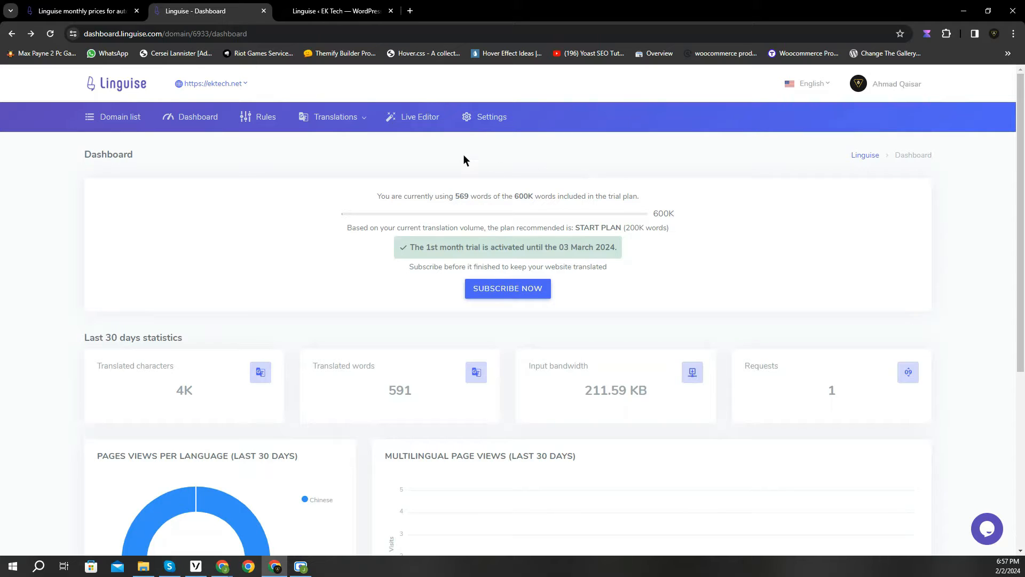
Open the Linguise Live Editor for ektech.net and start translating the website into Chinese
click(415, 121)
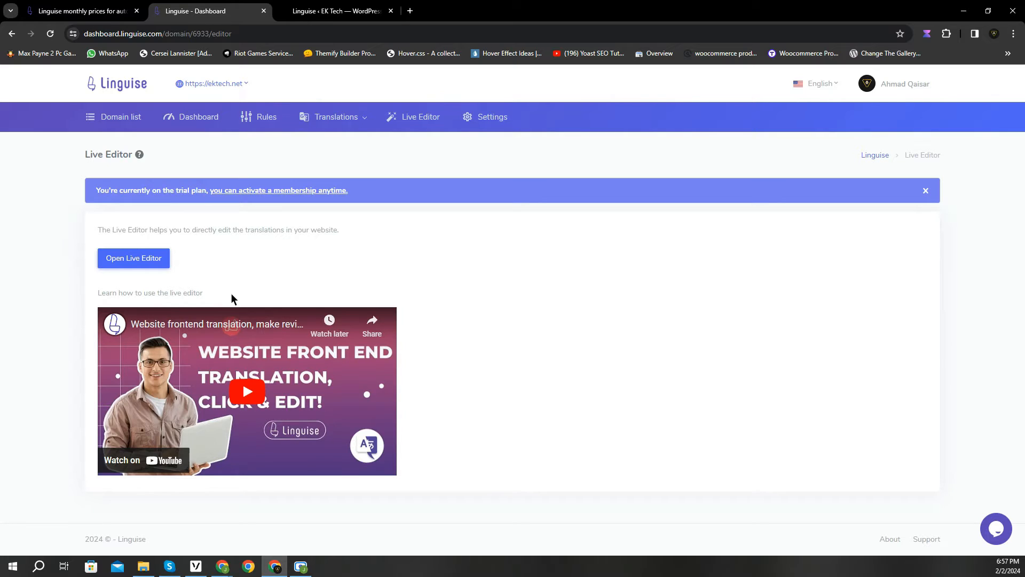
click(137, 261)
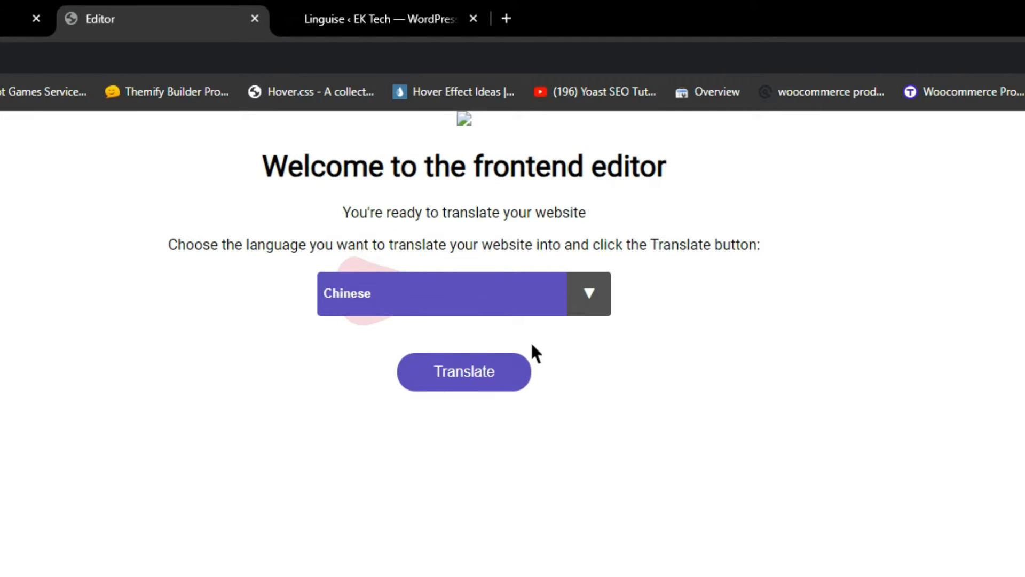
click(587, 305)
click(585, 309)
click(483, 381)
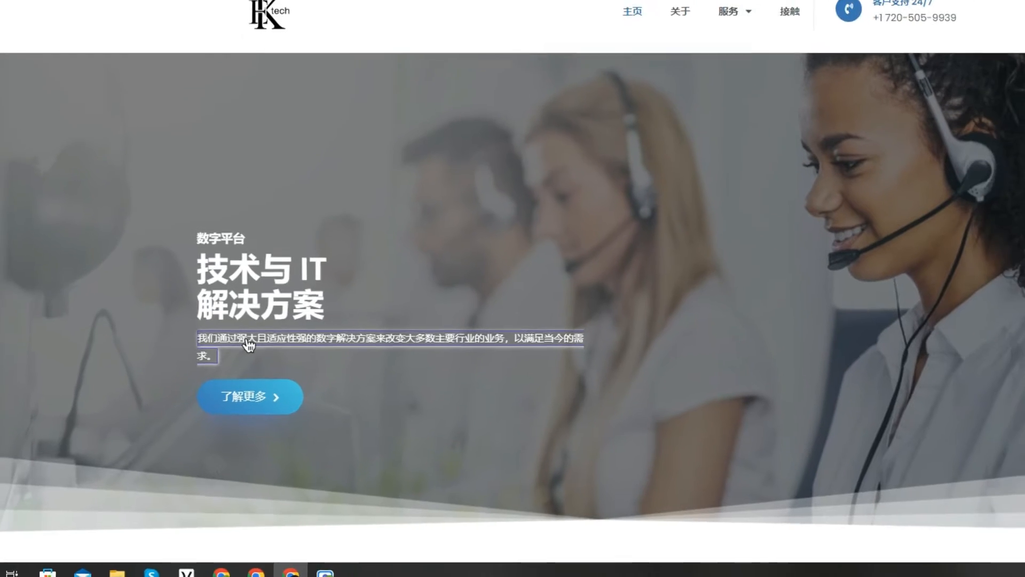
Open the homepage hero paragraph's translation in the live editor, clear its Chinese text, and cancel the edit
click(249, 327)
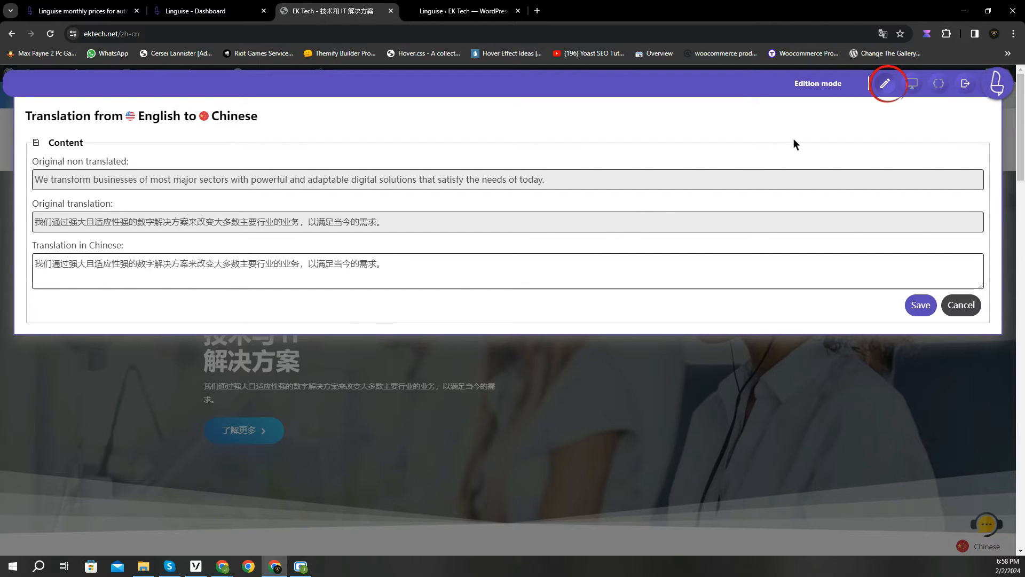
click(886, 84)
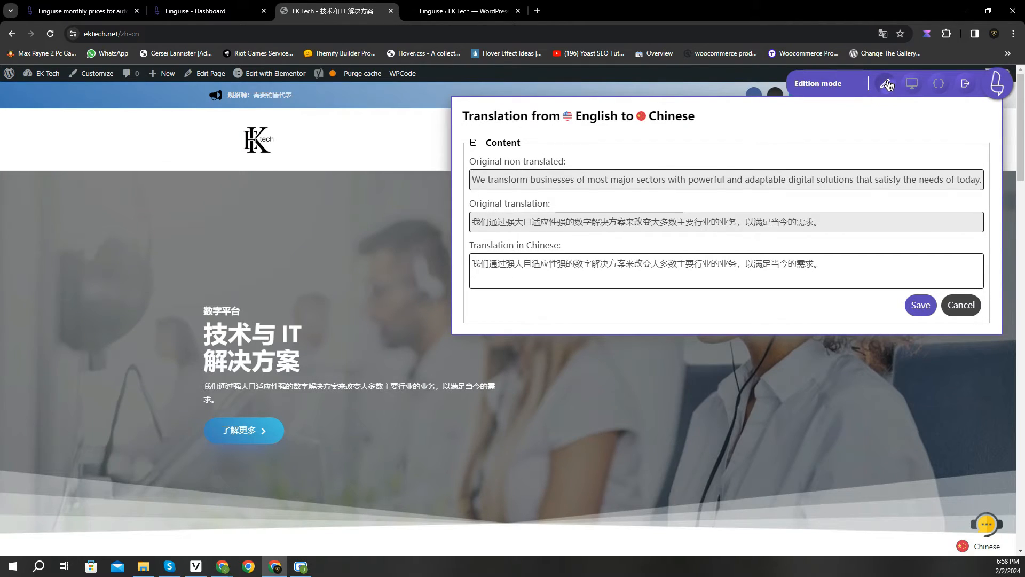
click(821, 264)
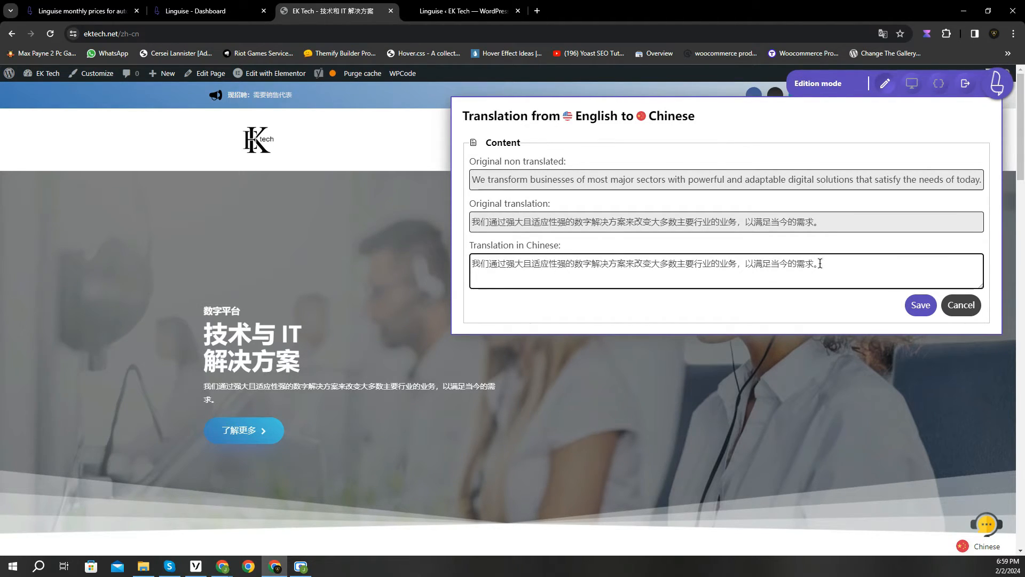
key(BackSpace)
key(BackSpace)
key(BackSpace)
key(BackSpace)
key(BackSpace)
key(BackSpace)
key(BackSpace)
key(BackSpace)
key(BackSpace)
key(BackSpace)
key(BackSpace)
key(BackSpace)
key(BackSpace)
key(BackSpace)
key(BackSpace)
key(BackSpace)
key(BackSpace)
key(BackSpace)
key(BackSpace)
key(BackSpace)
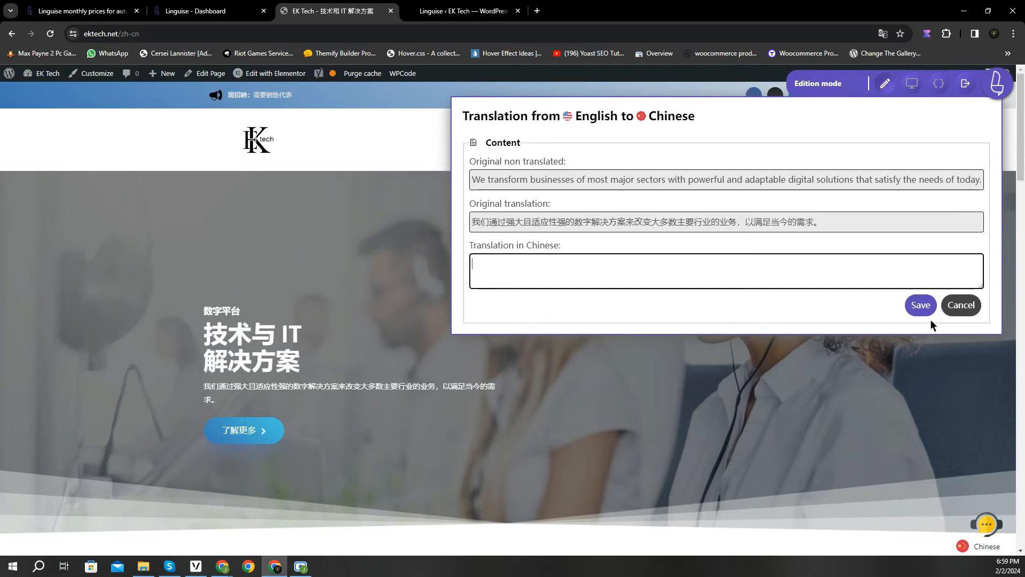
click(957, 305)
Examine the translated homepage sections in edition mode, from the services down past the client testimonials
scroll(716, 316, down, 5)
scroll(716, 317, down, 3)
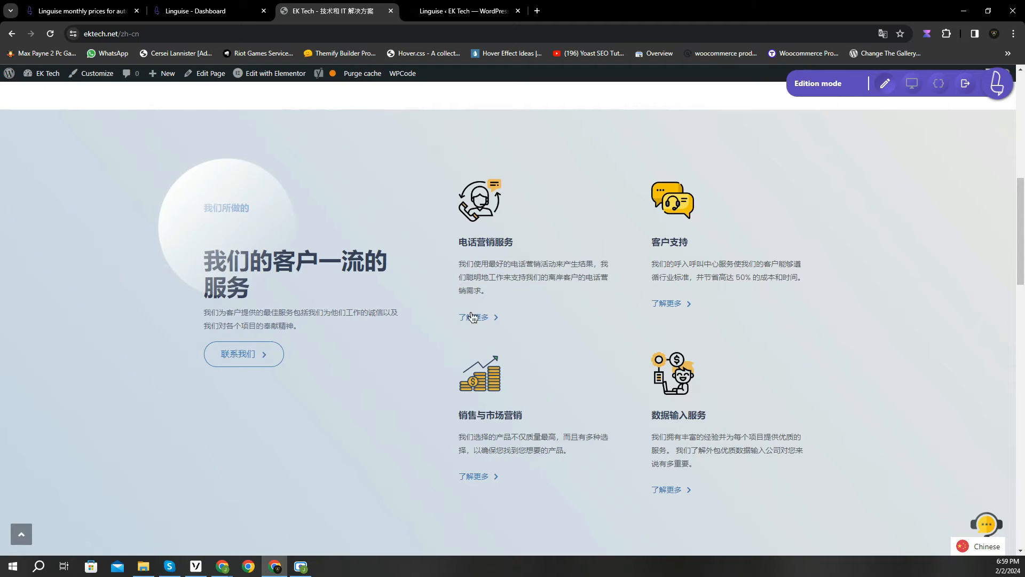
scroll(362, 264, down, 5)
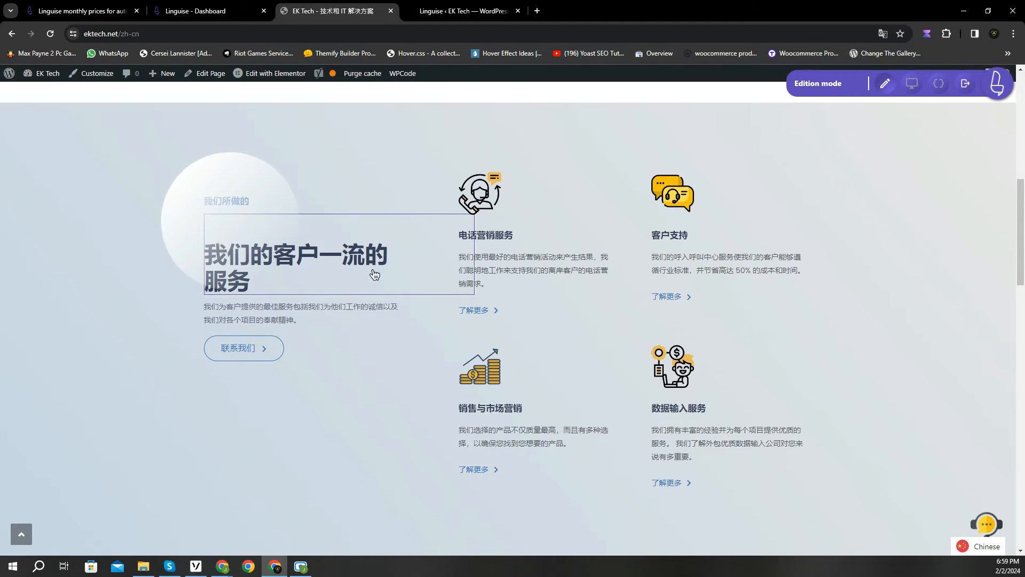
scroll(511, 274, down, 4)
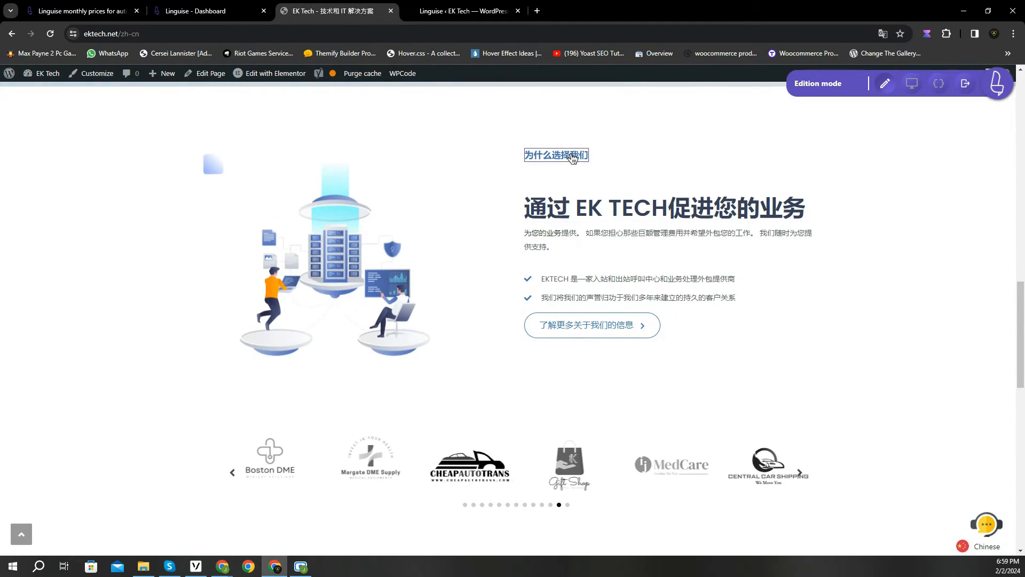
scroll(573, 229, down, 2)
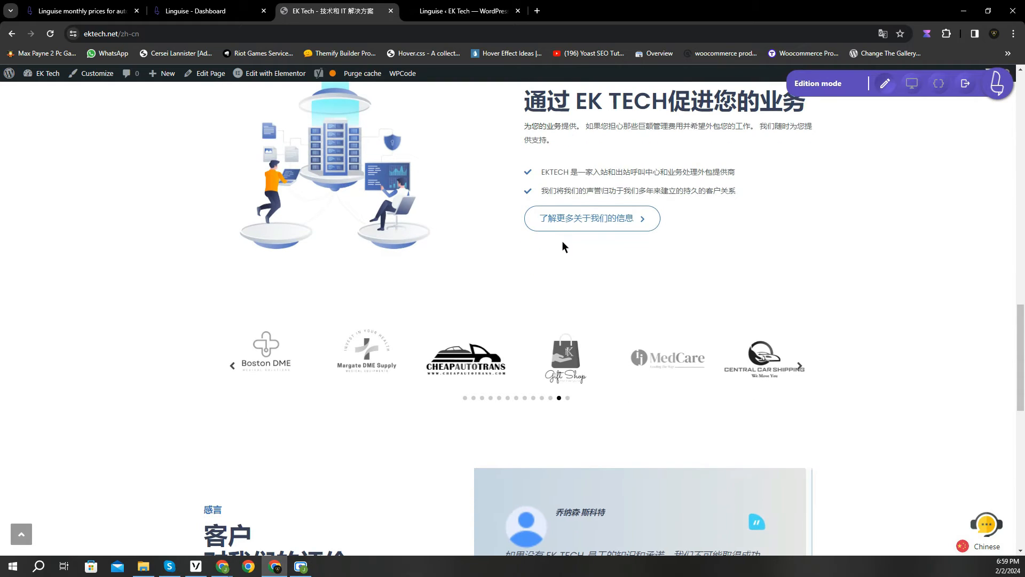
scroll(562, 246, down, 5)
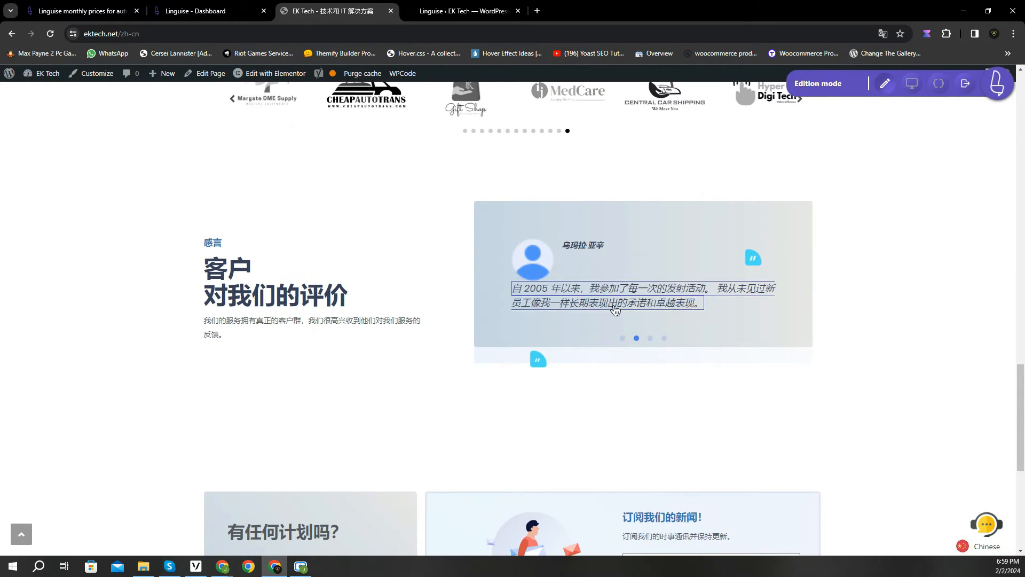
scroll(638, 300, down, 4)
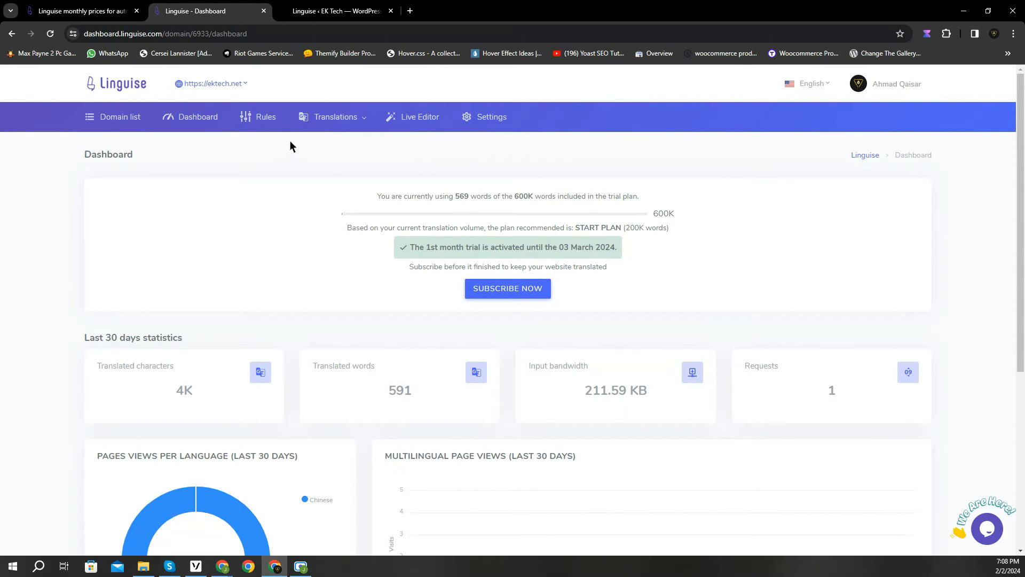
Open the translation rules for ektech.net and start adding a new rule
click(267, 124)
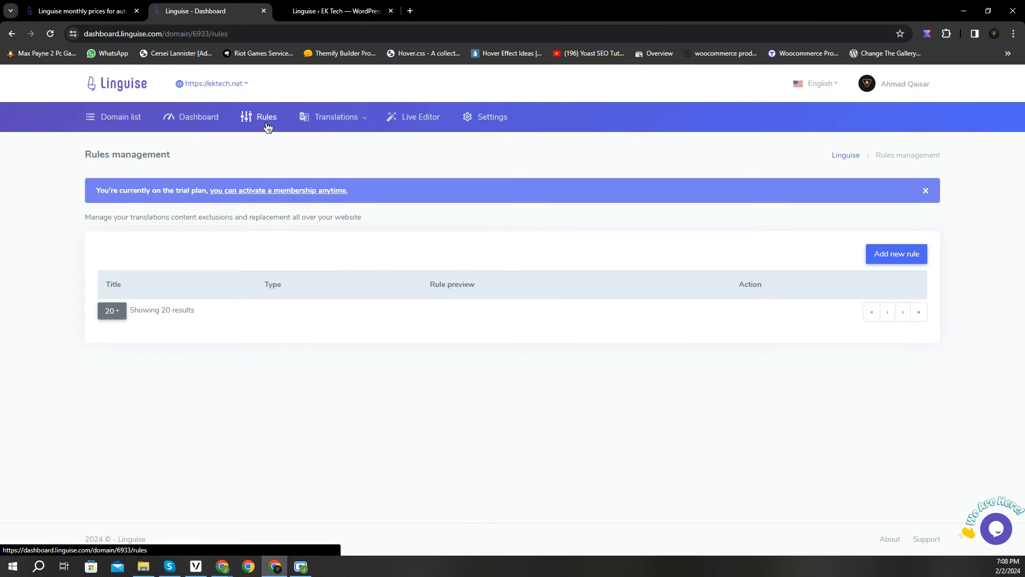
click(891, 259)
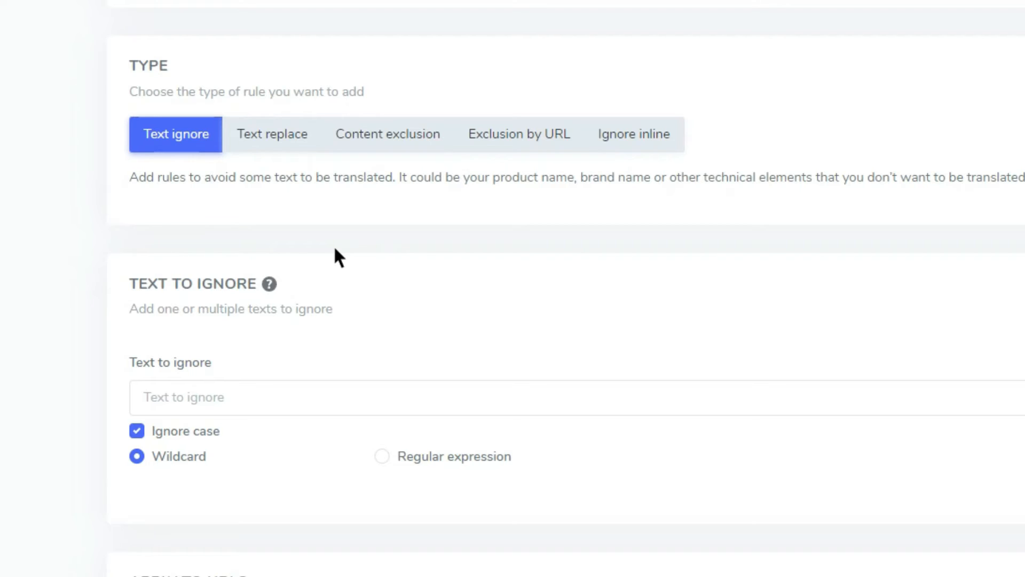
Examine the Text replace, Content exclusion, Exclusion by URL and Ignore inline rule types, and return to Text ignore
click(294, 153)
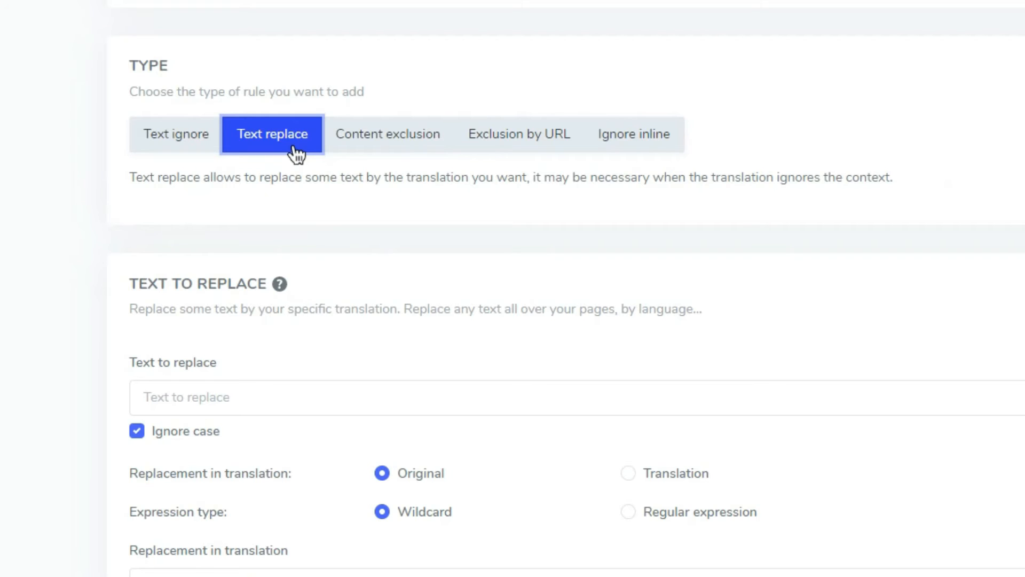
click(377, 151)
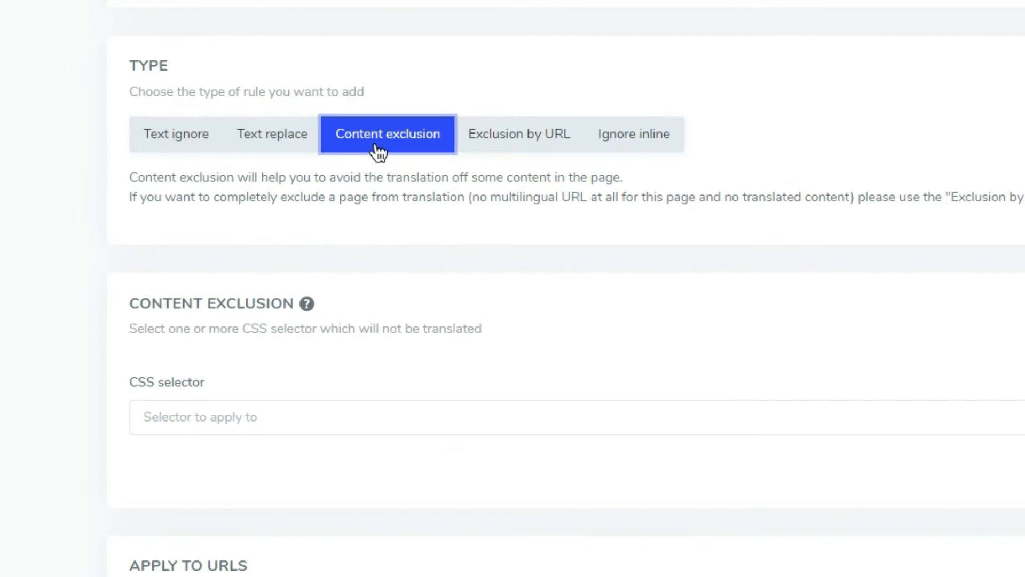
click(531, 144)
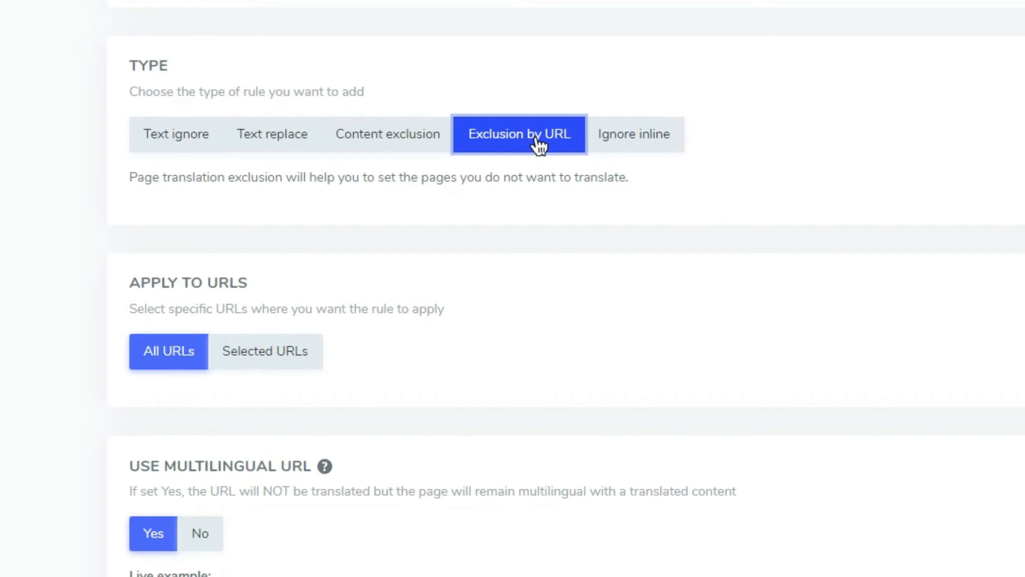
click(646, 145)
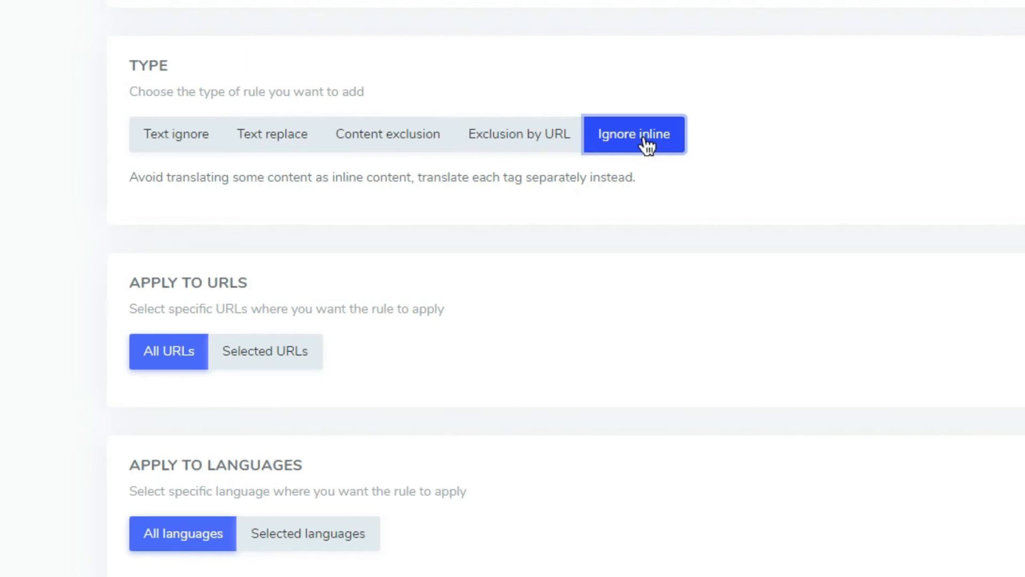
click(197, 130)
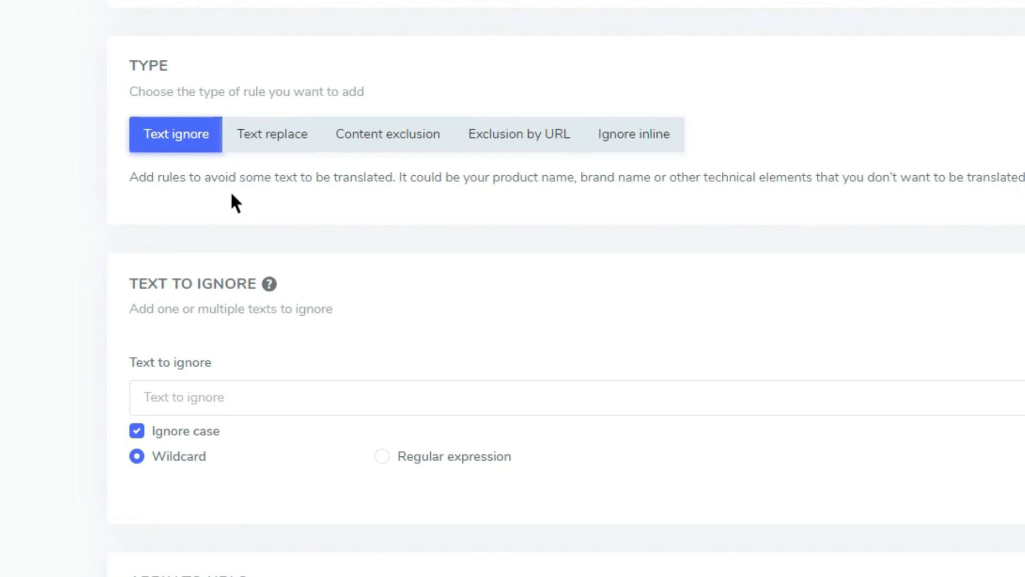
Enter "ek tech" as the text to ignore in the new Text ignore rule
scroll(231, 195, down, 5)
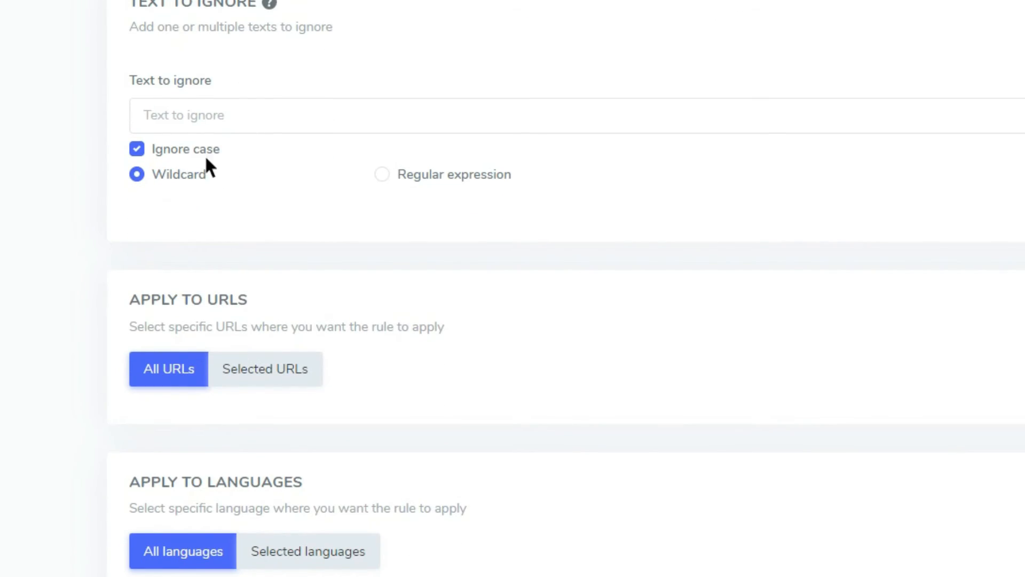
click(188, 116)
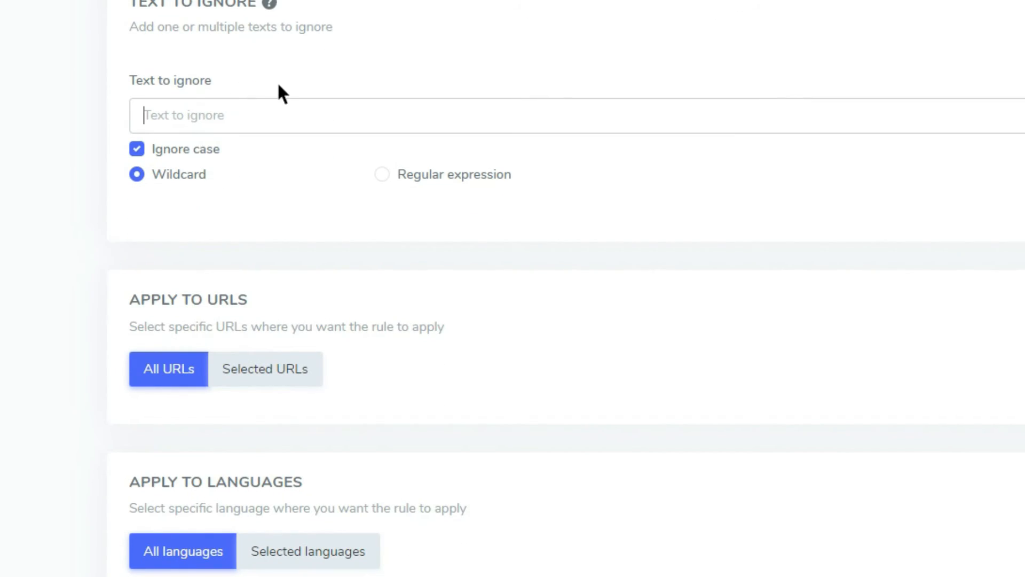
text(ek tech)
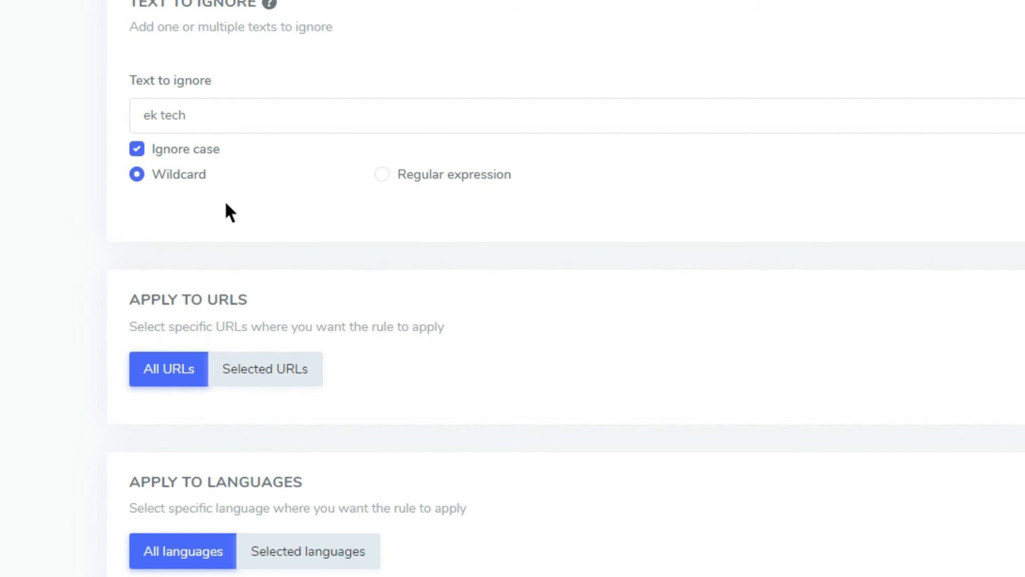
Try to apply the rule to selected URLs only, leaving the ektech.net path empty
scroll(227, 206, down, 3)
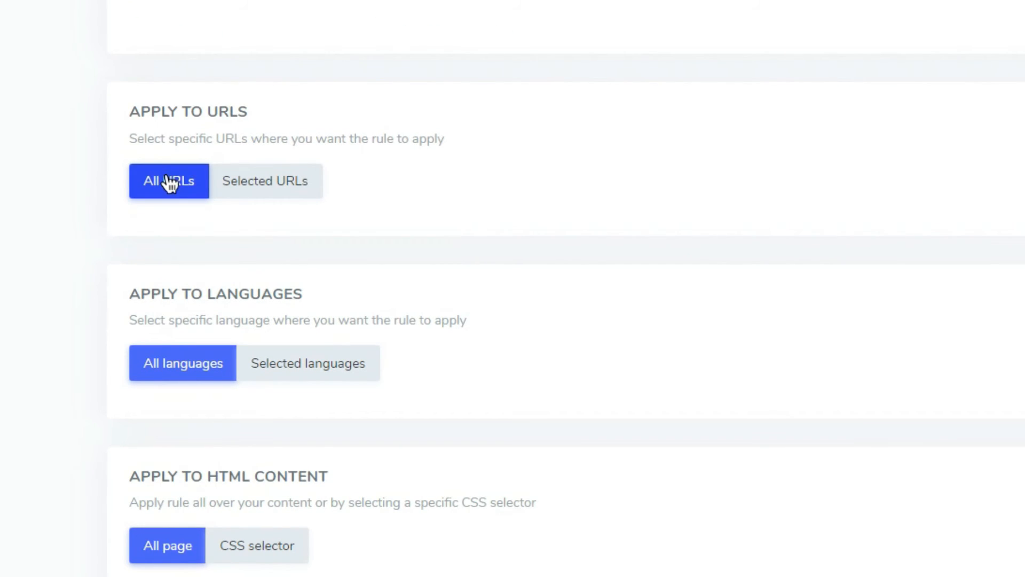
click(248, 188)
click(312, 275)
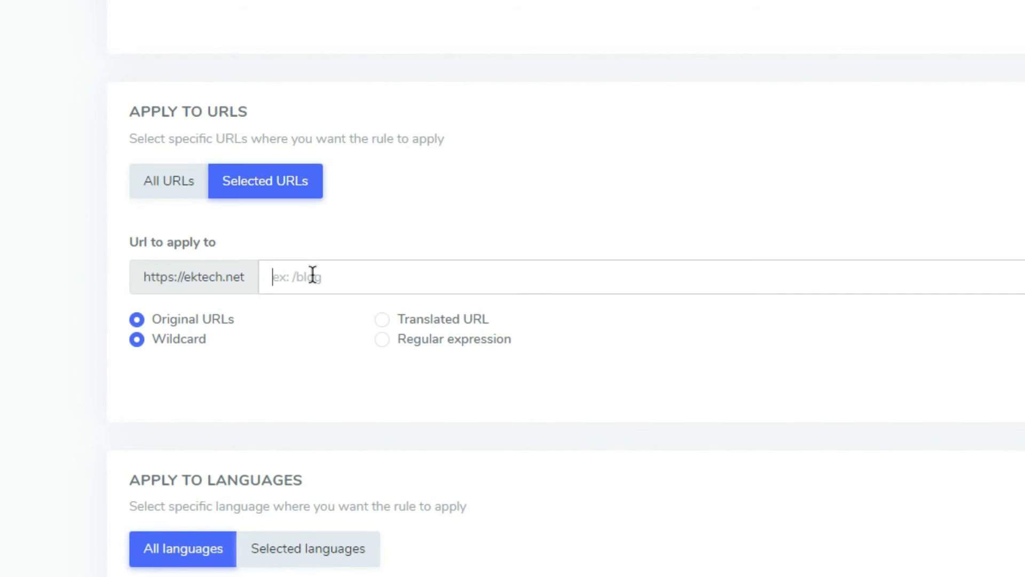
click(302, 333)
scroll(302, 333, down, 1)
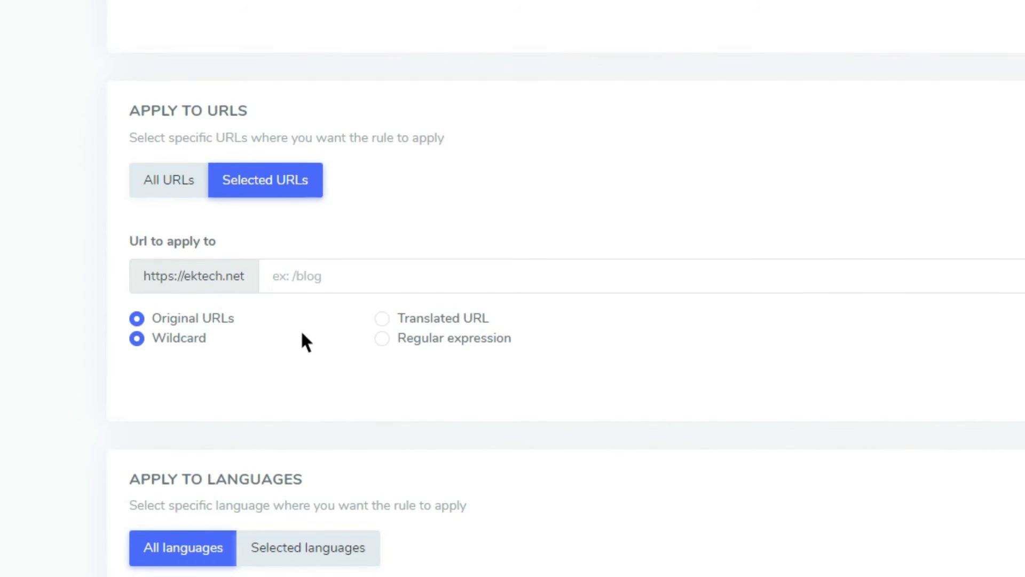
Limit the ignore rule to selected languages with Chinese chosen, and save the rule
scroll(302, 335, down, 6)
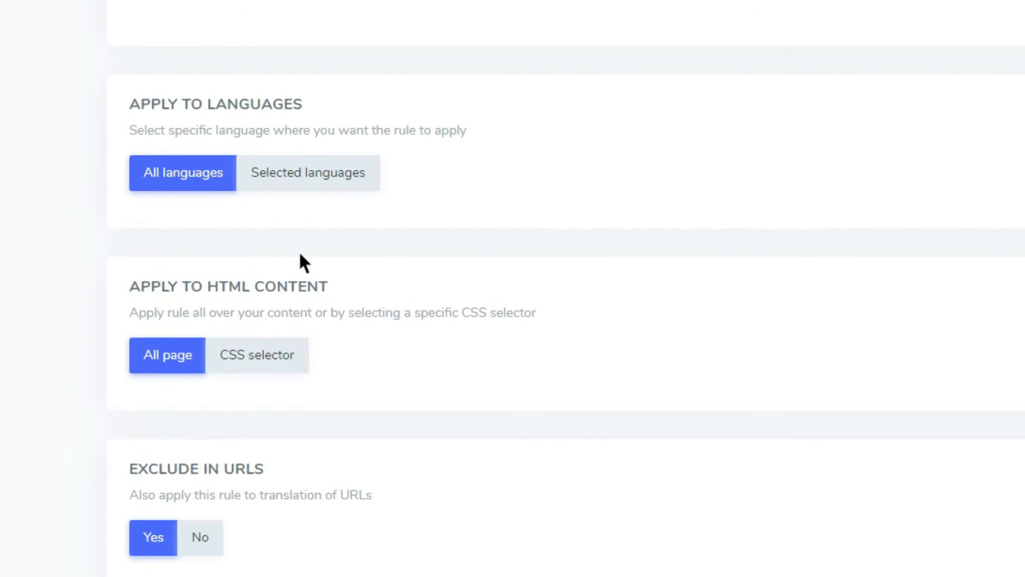
click(309, 185)
click(293, 231)
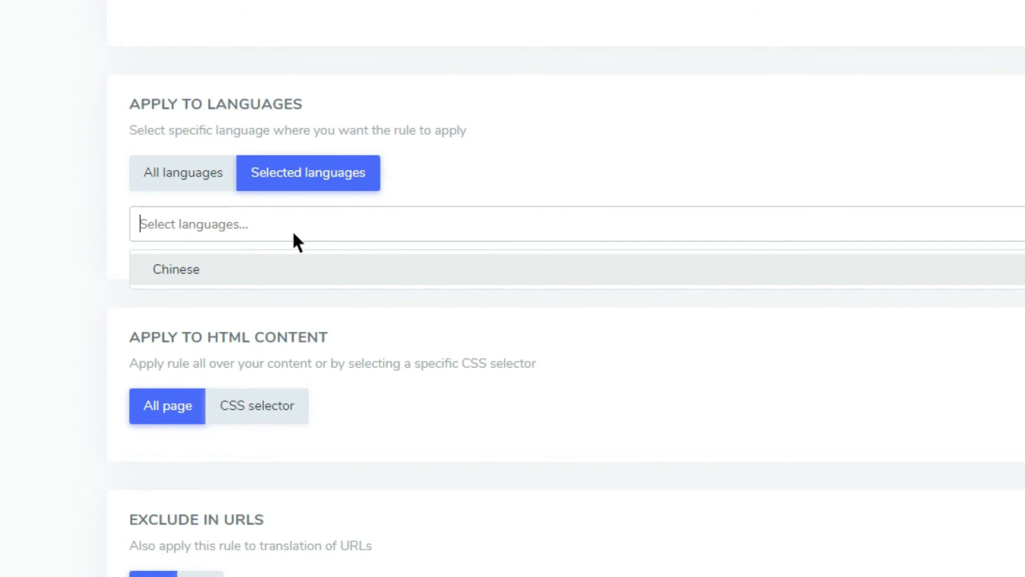
click(292, 231)
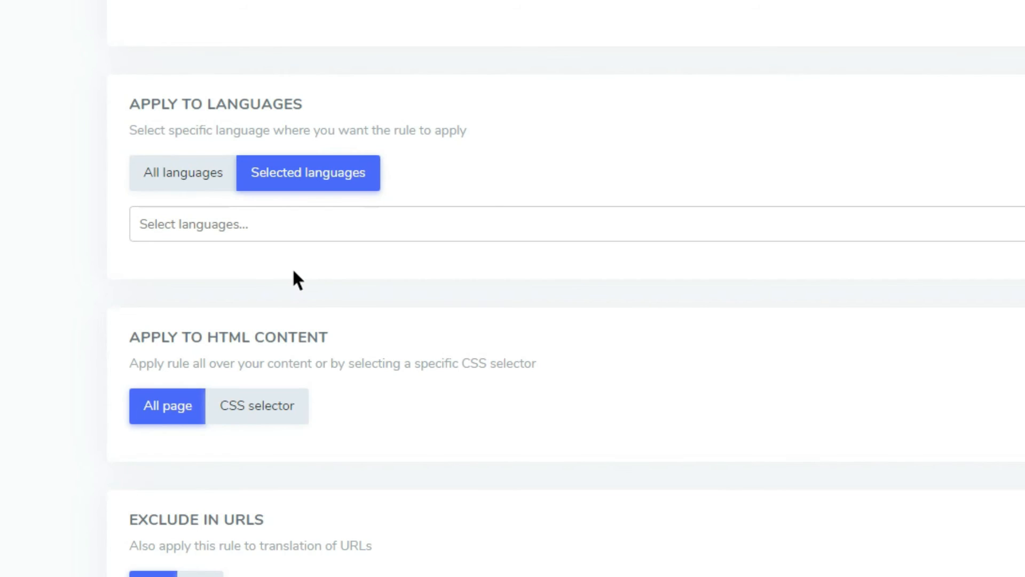
scroll(293, 268, down, 1)
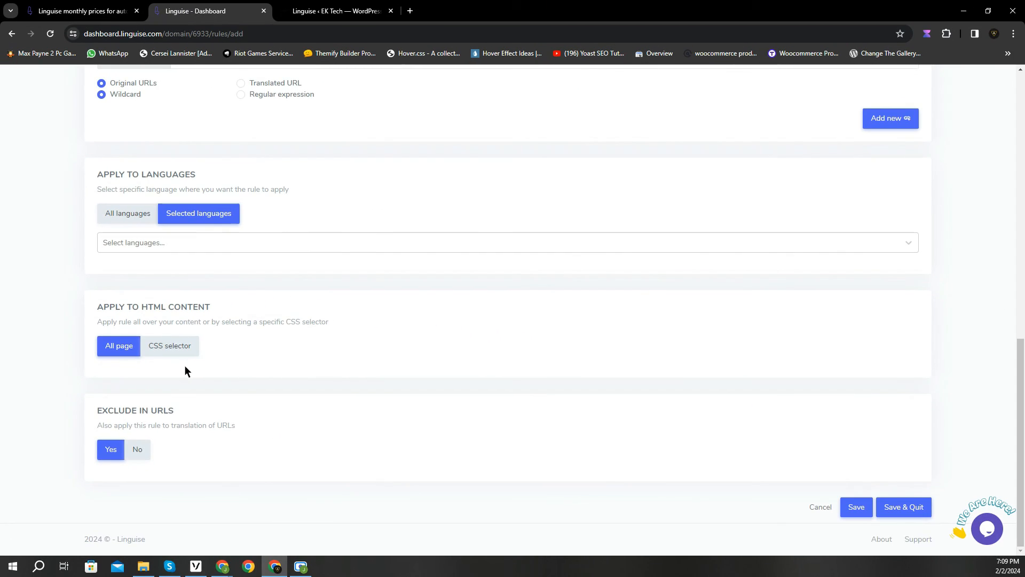
click(855, 509)
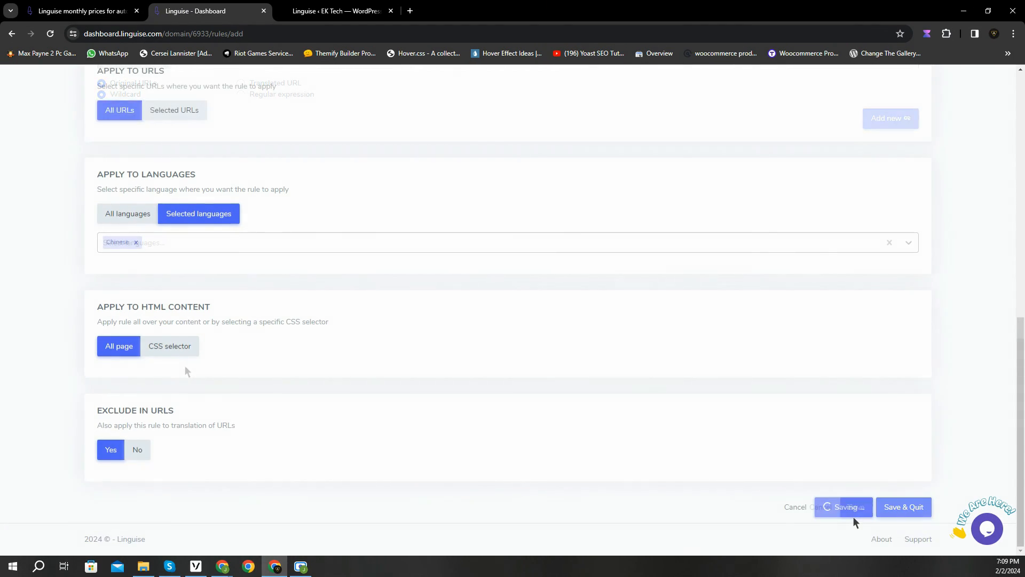